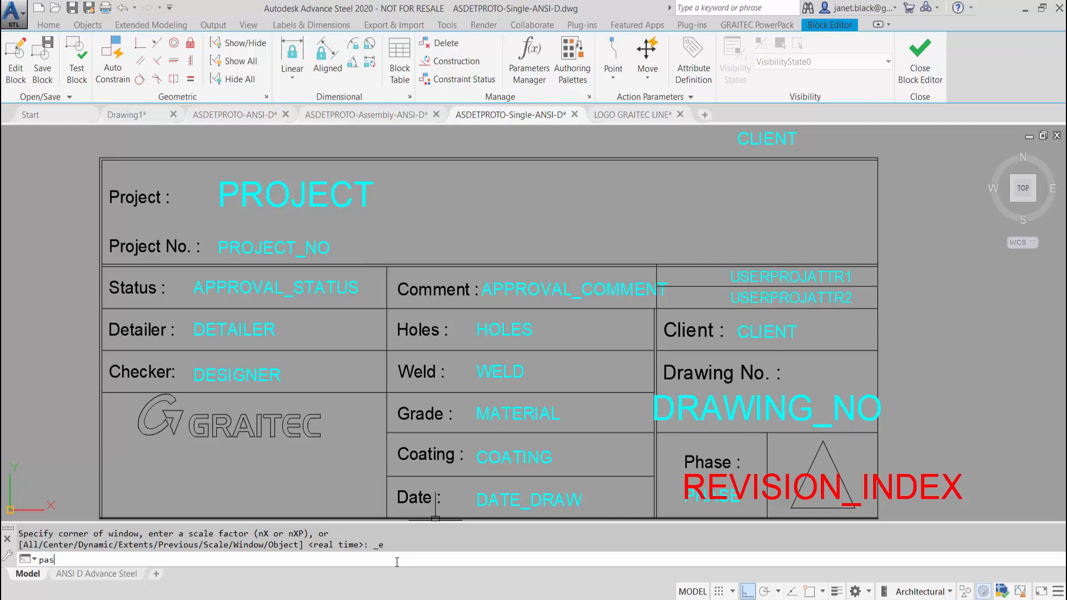
Step: Paste the clipboard contents with Paste Special as a Paintbrush Picture at the endpoint in the title block's lower-left corner
{"action": "type", "text": "tesp"}
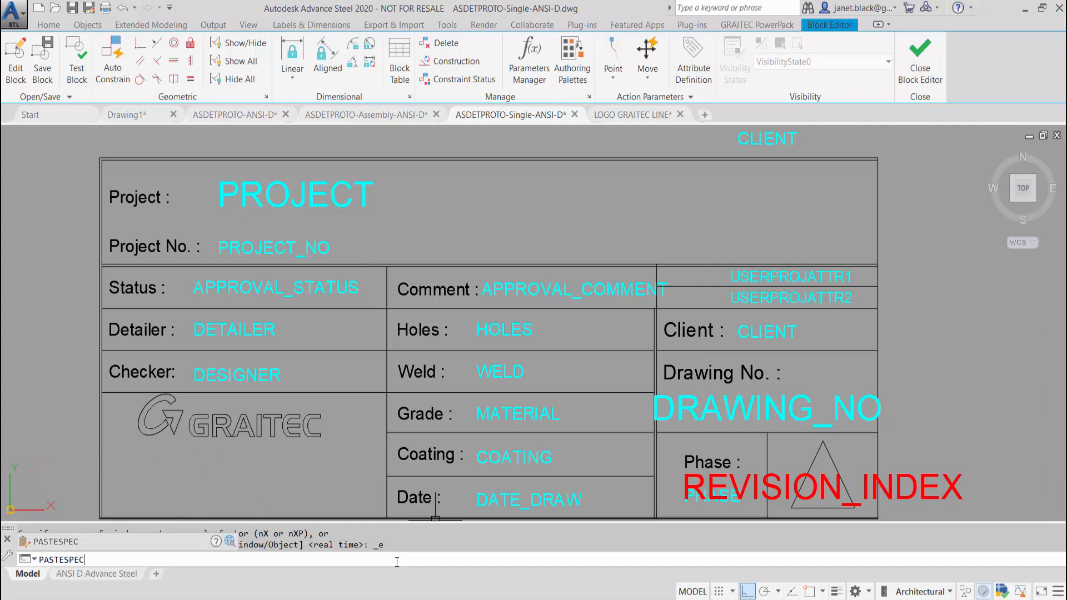
{"action": "key", "text": "Return"}
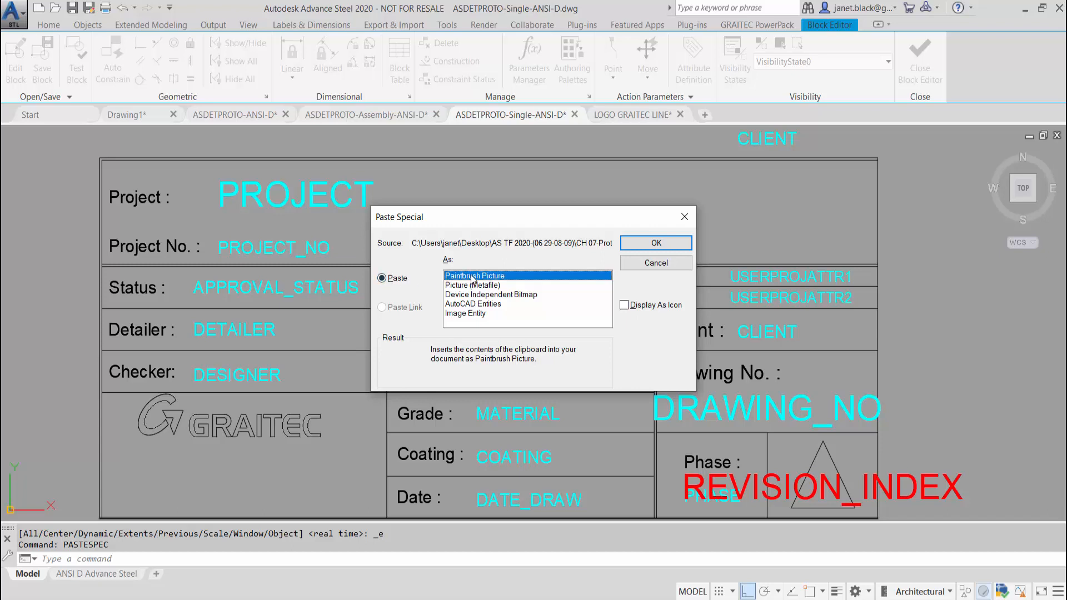
{"action": "left_click", "coordinate": [656, 243]}
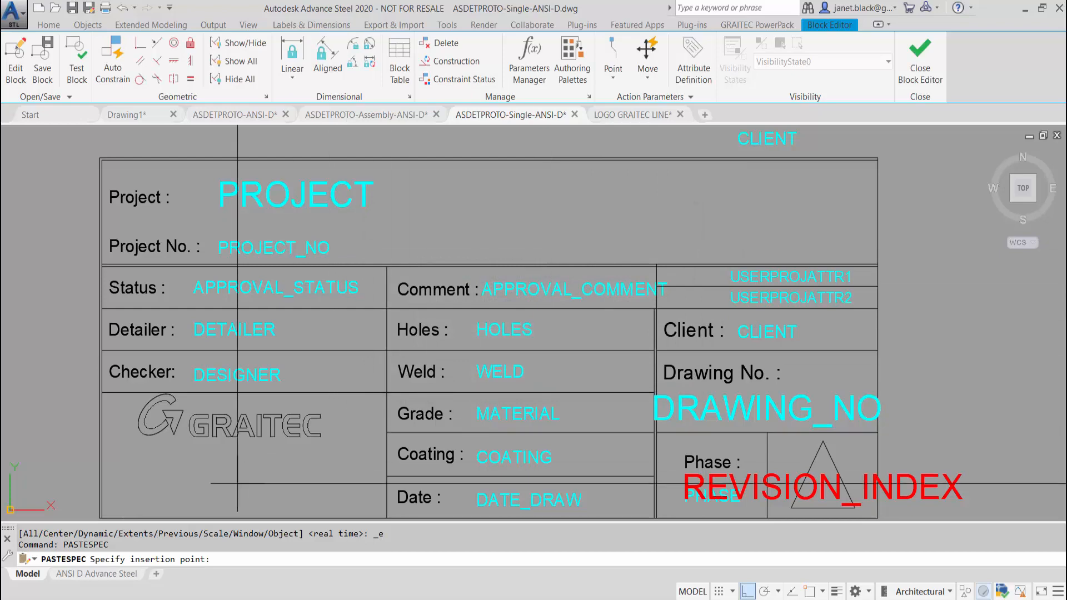
{"action": "middle_click_drag", "start_coordinate": [171, 505], "coordinate": [404, 420]}
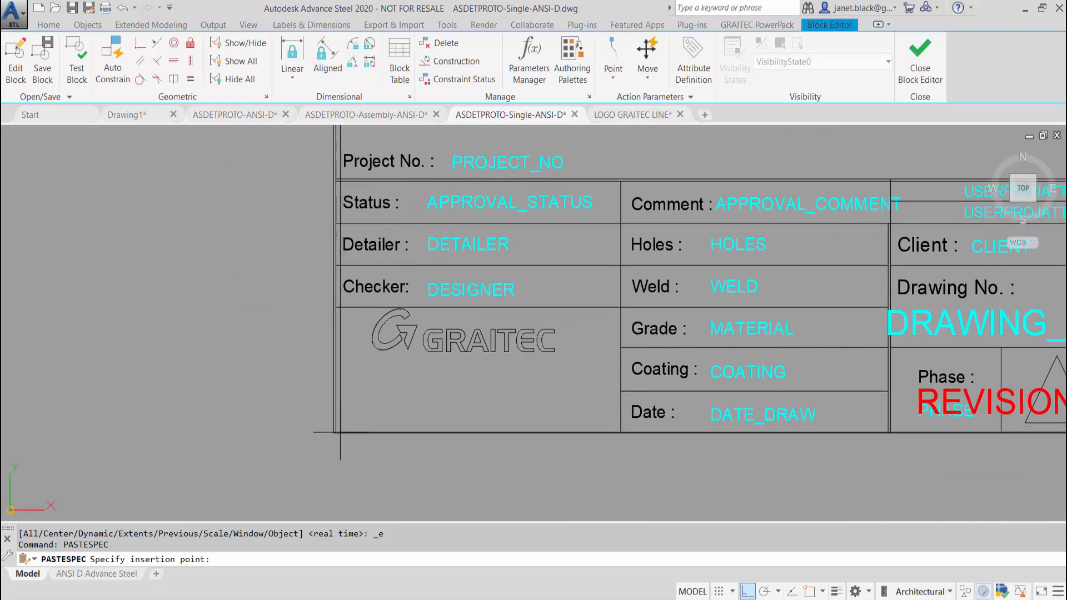
{"action": "scroll", "coordinate": [341, 431], "scroll_direction": "up", "scroll_amount": 5}
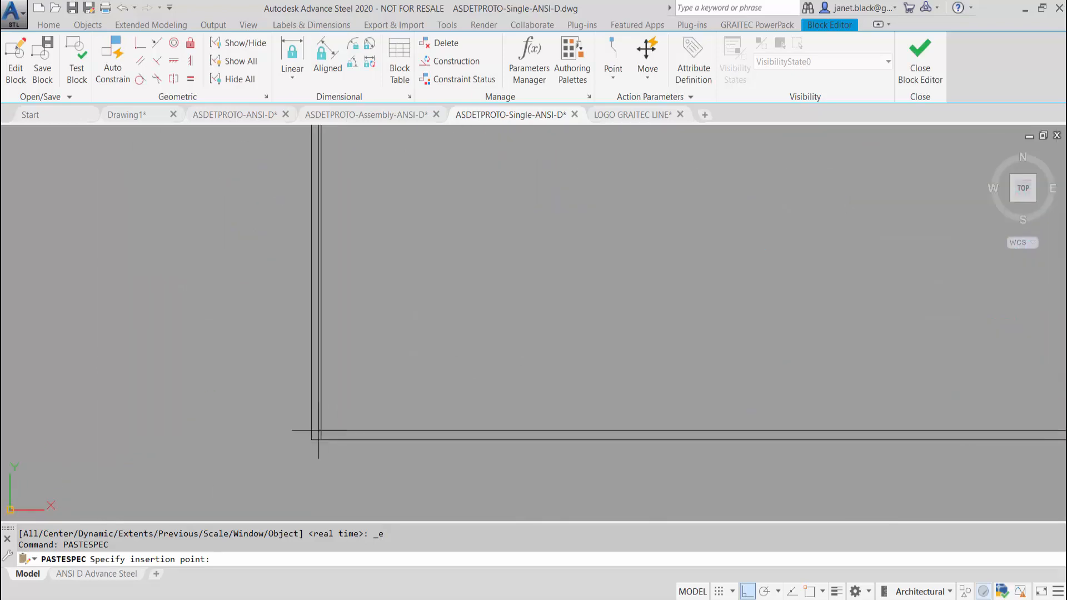
{"action": "scroll", "coordinate": [322, 430], "scroll_direction": "down", "scroll_amount": 2}
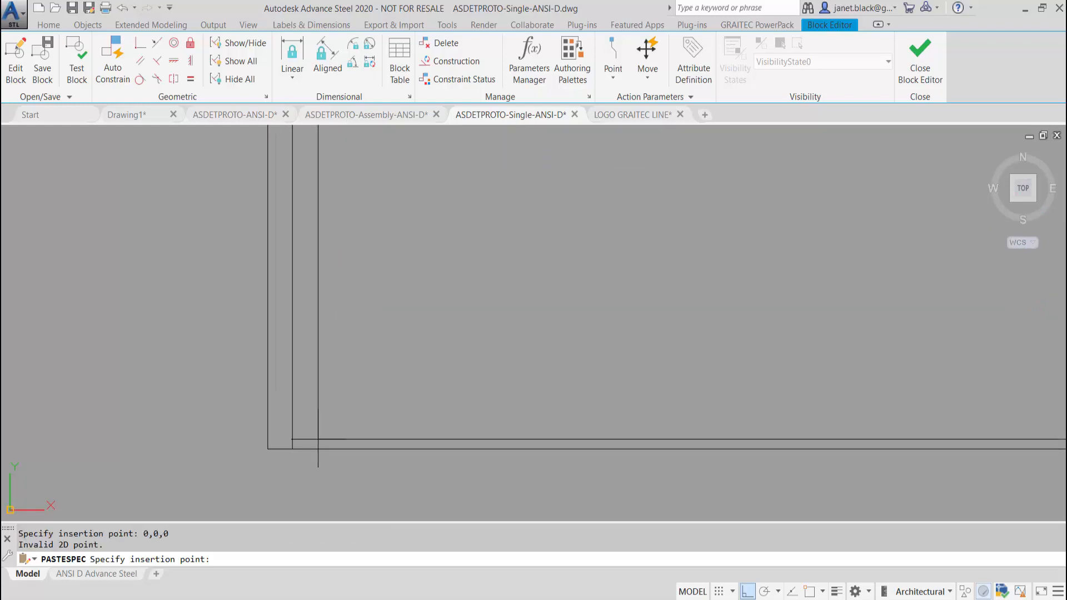
{"action": "right_click", "coordinate": [318, 439], "text": "shift"}
{"action": "left_click", "coordinate": [357, 141]}
{"action": "left_click", "coordinate": [291, 443]}
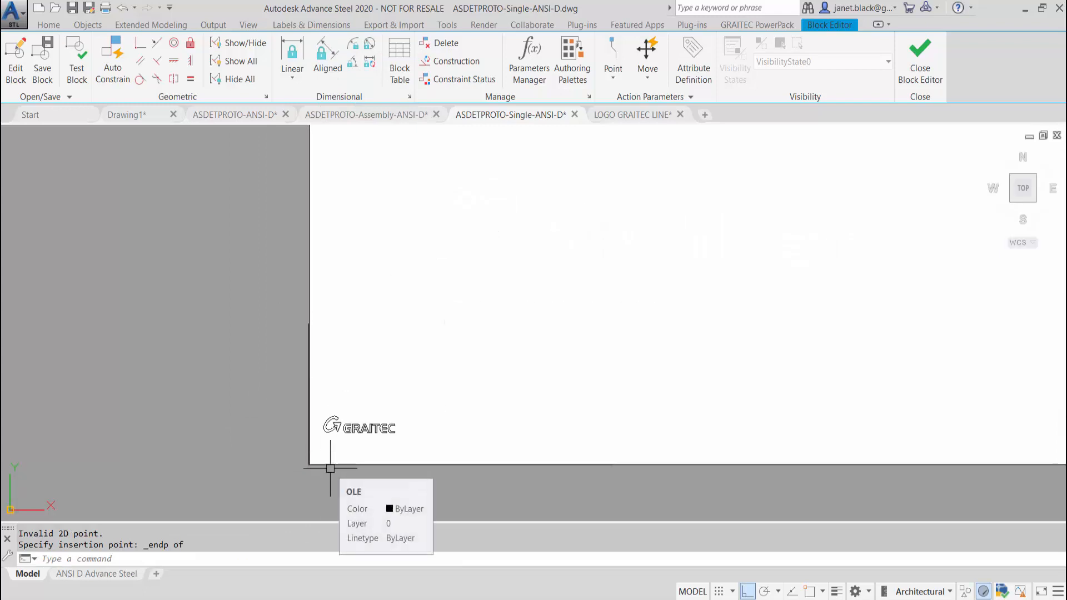
Step: Scale the pasted picture by a factor of .5 about the endpoint at its lower-left corner
{"action": "scroll", "coordinate": [337, 459], "scroll_direction": "up", "scroll_amount": 3}
{"action": "scroll", "coordinate": [339, 451], "scroll_direction": "down", "scroll_amount": 6}
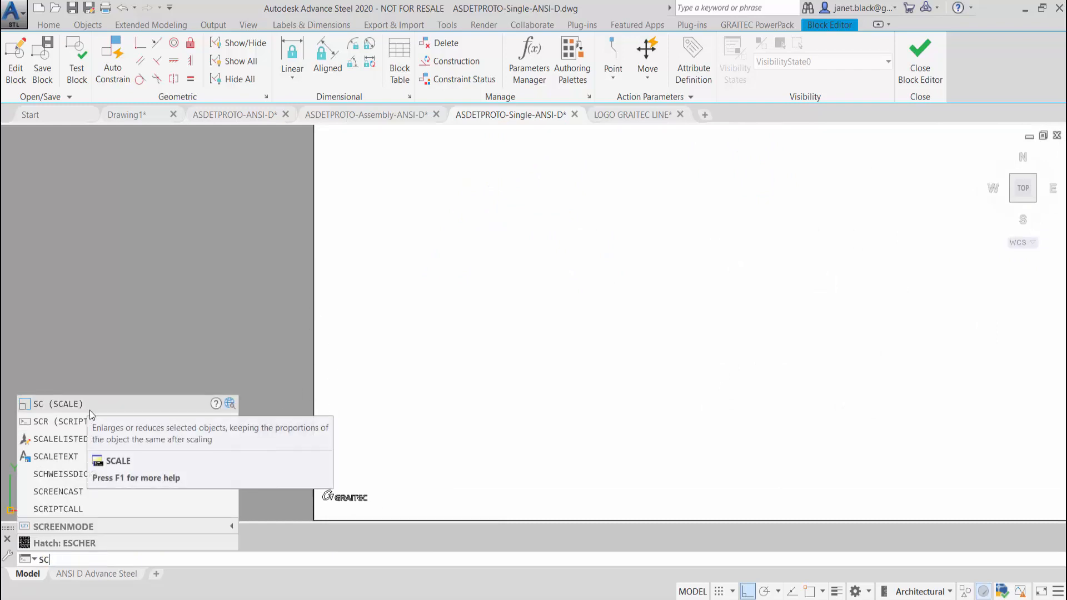
{"action": "key", "text": "Return"}
{"action": "left_click", "coordinate": [317, 413]}
{"action": "key", "text": "Return"}
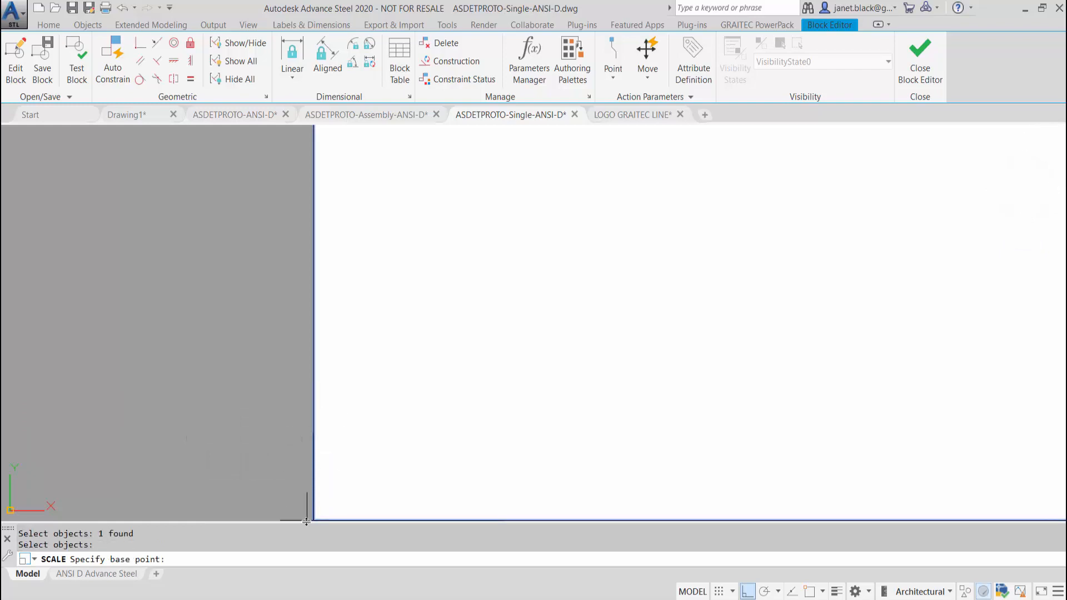
{"action": "middle_click_drag", "start_coordinate": [300, 503], "coordinate": [391, 389]}
{"action": "scroll", "coordinate": [395, 409], "scroll_direction": "up", "scroll_amount": 3}
{"action": "scroll", "coordinate": [384, 403], "scroll_direction": "up", "scroll_amount": 3}
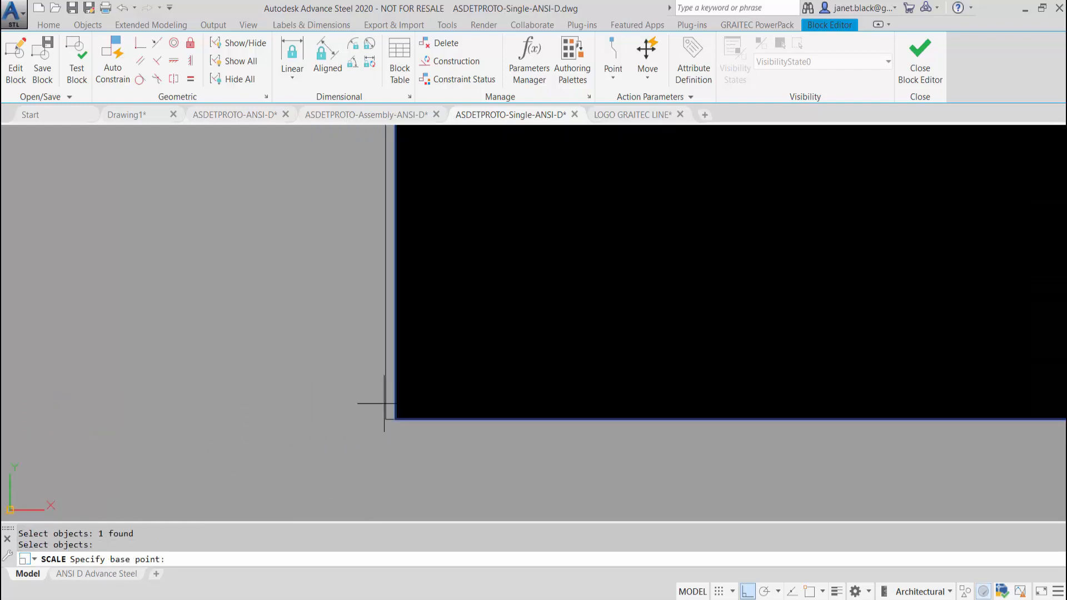
{"action": "right_click", "coordinate": [384, 403], "text": "shift"}
{"action": "left_click", "coordinate": [452, 108]}
{"action": "scroll", "coordinate": [418, 419], "scroll_direction": "up", "scroll_amount": 3}
{"action": "left_click", "coordinate": [331, 489]}
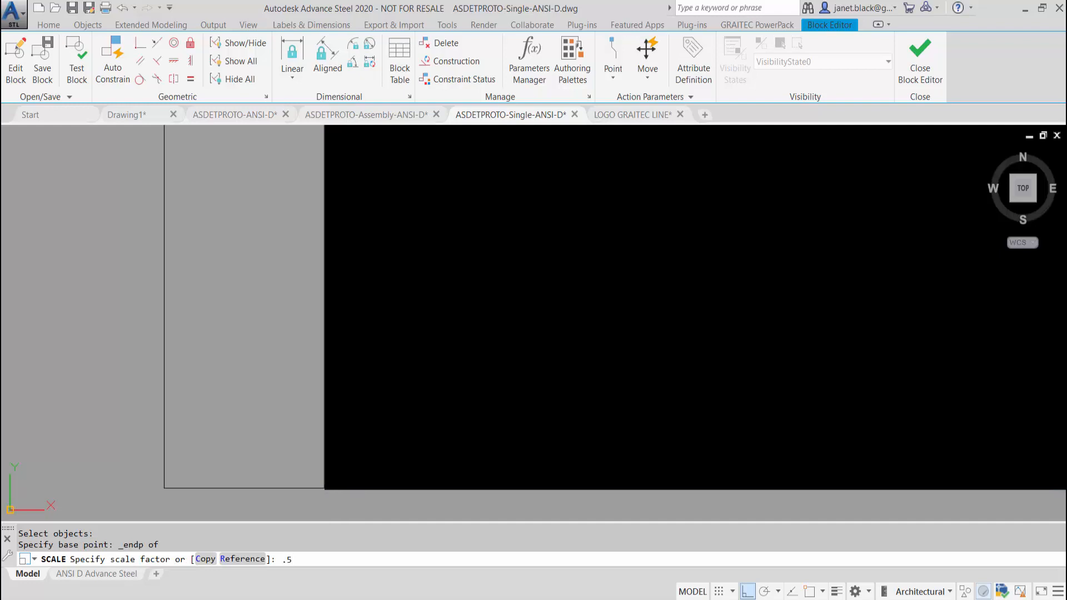
{"action": "key", "text": "Return"}
{"action": "scroll", "coordinate": [414, 427], "scroll_direction": "up", "scroll_amount": 2}
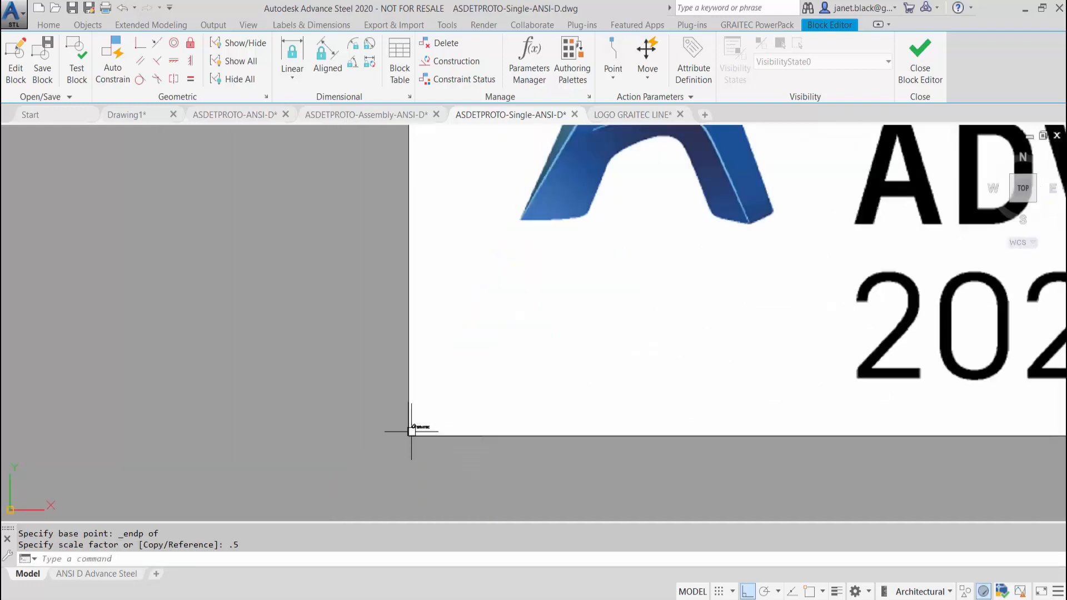
Step: Scale the picture a second time by a factor of .5 about the lower-left corner endpoint
{"action": "right_click", "coordinate": [325, 372]}
{"action": "left_click", "coordinate": [390, 44]}
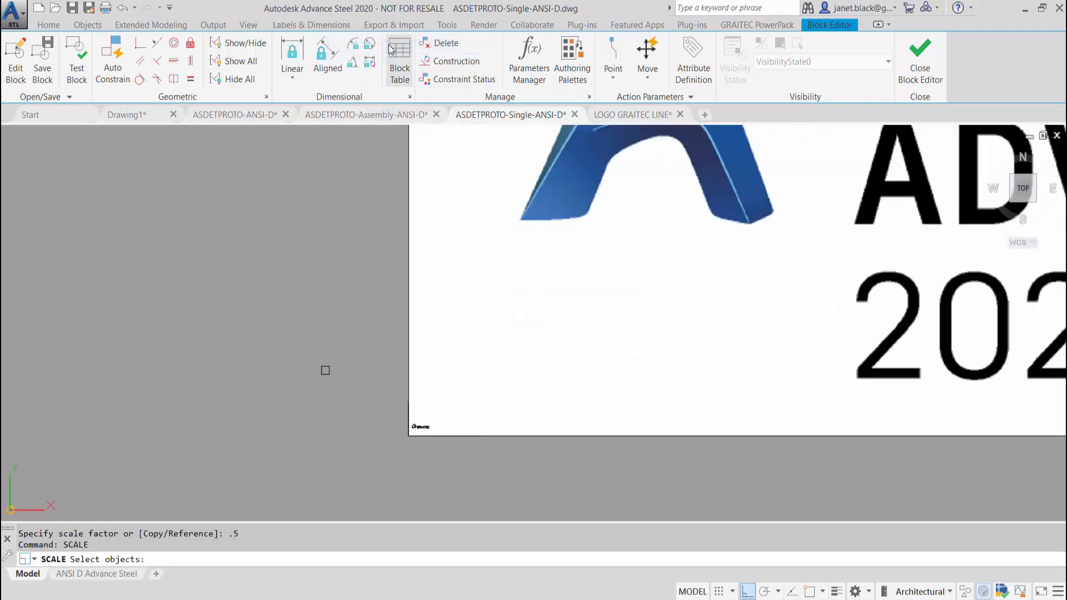
{"action": "scroll", "coordinate": [457, 259], "scroll_direction": "down", "scroll_amount": 5}
{"action": "middle_click_drag", "start_coordinate": [458, 259], "coordinate": [365, 345]}
{"action": "scroll", "coordinate": [350, 375], "scroll_direction": "up", "scroll_amount": 12}
{"action": "left_click", "coordinate": [261, 369]}
{"action": "key", "text": "Return"}
{"action": "right_click", "coordinate": [41, 373], "text": "shift"}
{"action": "left_click", "coordinate": [66, 302]}
{"action": "left_click", "coordinate": [52, 373]}
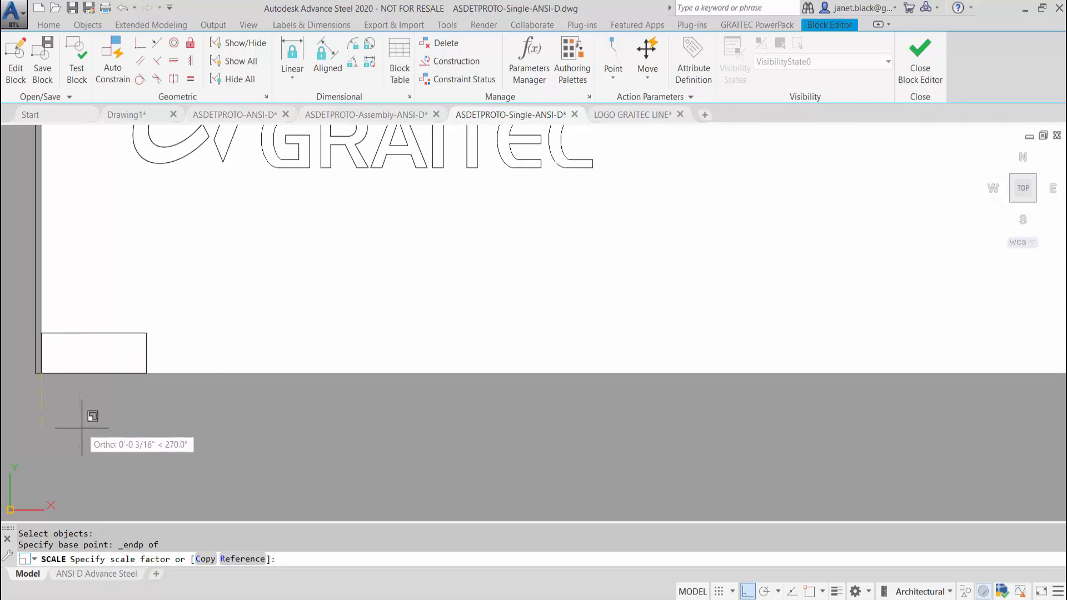
{"action": "type", "text": ".5"}
{"action": "key", "text": "Return"}
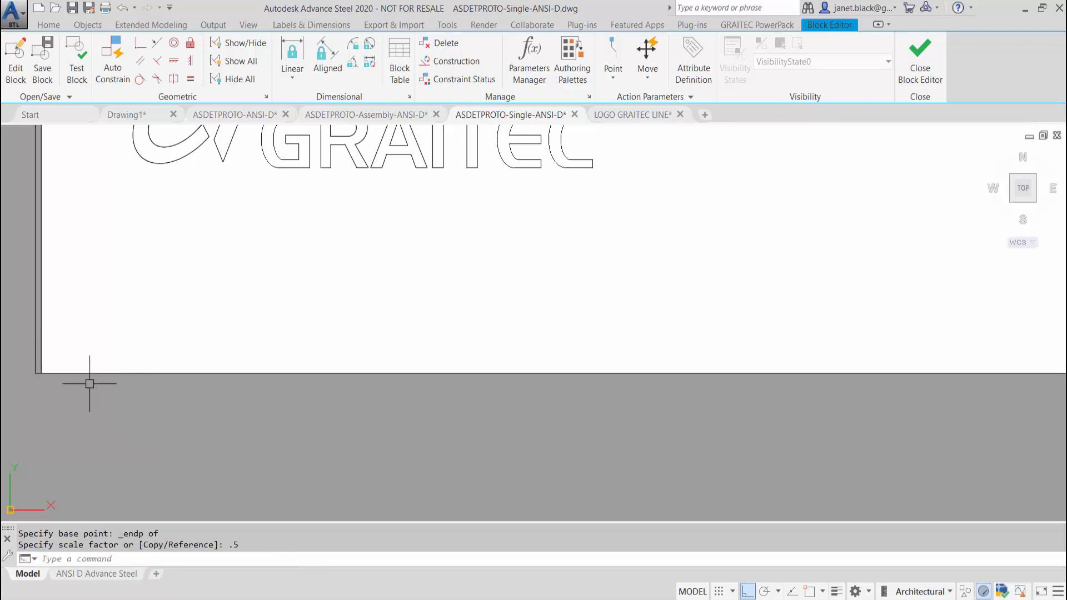
Step: Scale the picture freehand about its lower-left corner so the Advance Steel logo fits inside the title block's logo cell
{"action": "scroll", "coordinate": [124, 357], "scroll_direction": "up", "scroll_amount": 5}
{"action": "scroll", "coordinate": [155, 354], "scroll_direction": "up", "scroll_amount": 5}
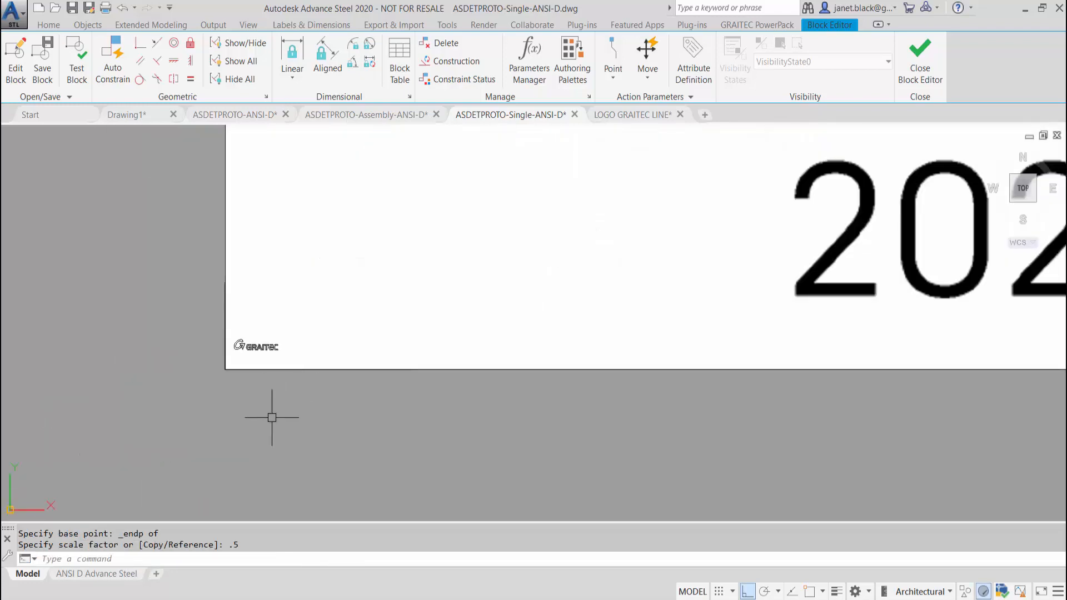
{"action": "key", "text": "Return"}
{"action": "left_click", "coordinate": [226, 249]}
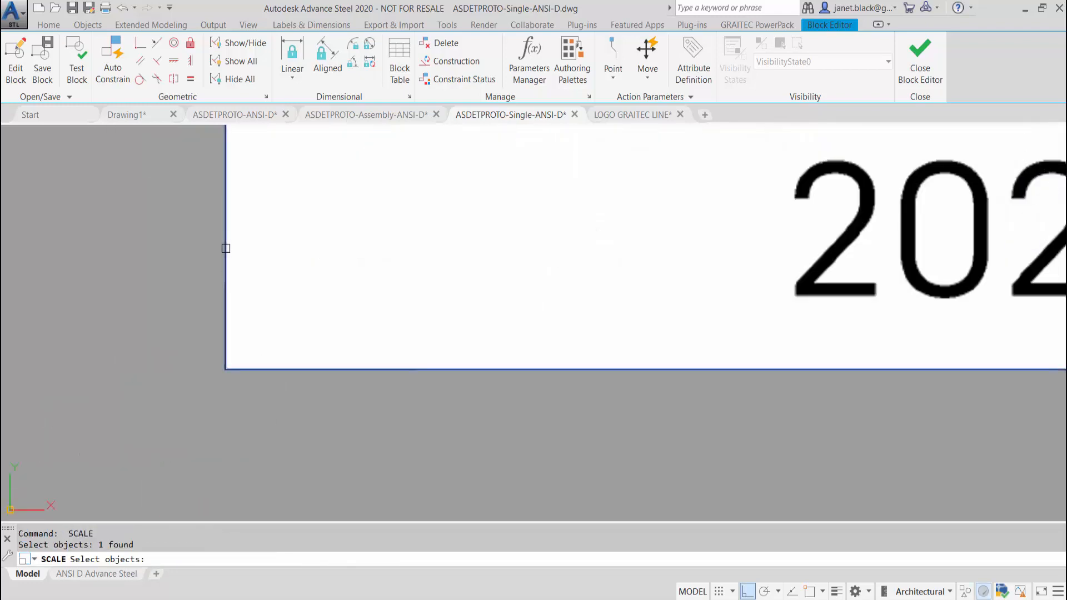
{"action": "key", "text": "Return"}
{"action": "right_click", "coordinate": [225, 373], "text": "shift"}
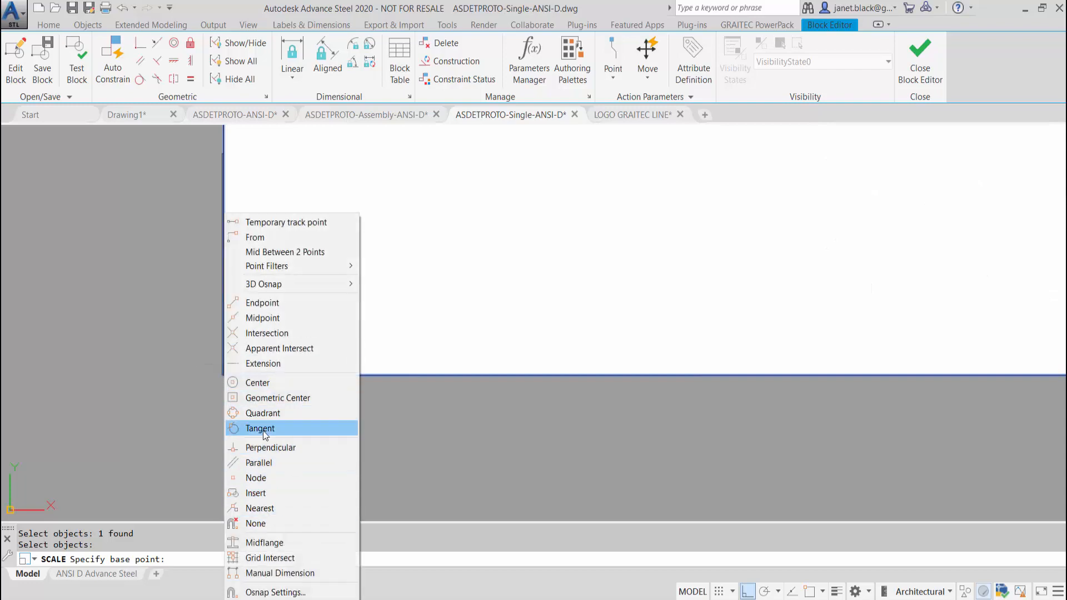
{"action": "left_click", "coordinate": [263, 303]}
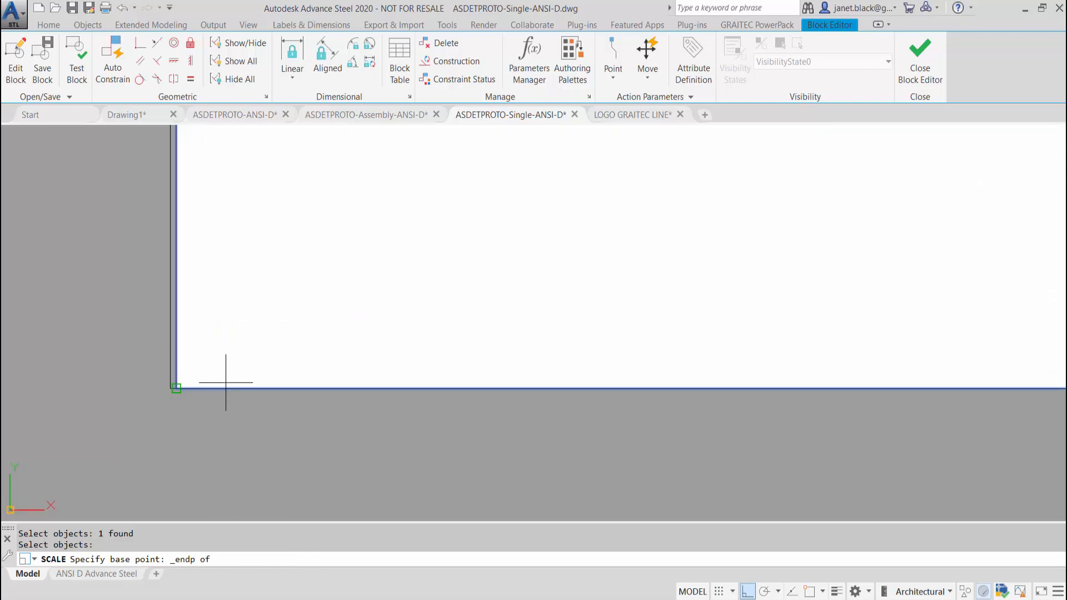
{"action": "left_click", "coordinate": [177, 388]}
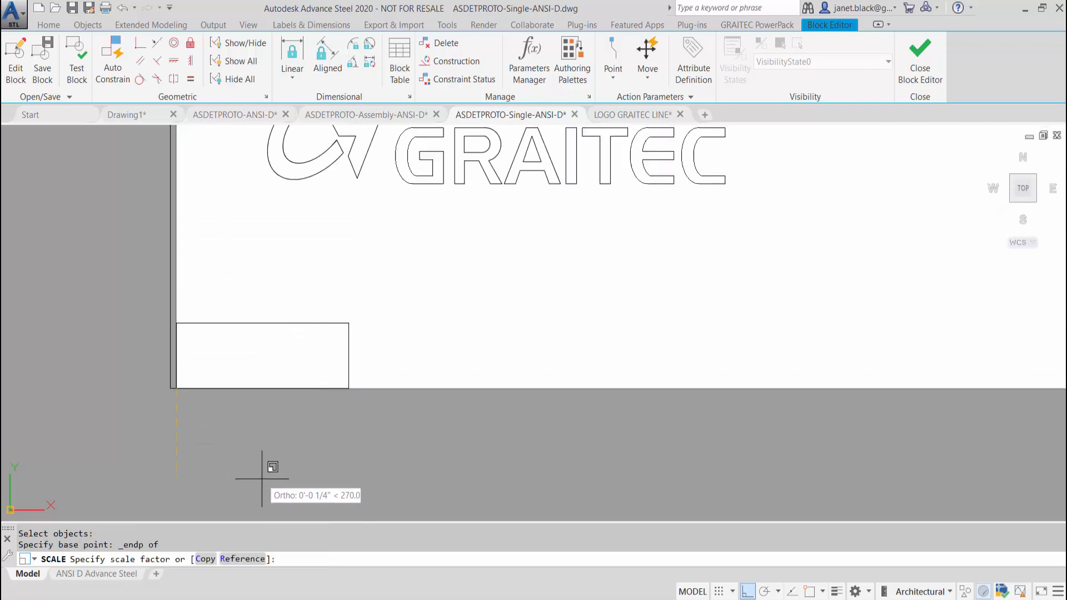
{"action": "left_click", "coordinate": [435, 487]}
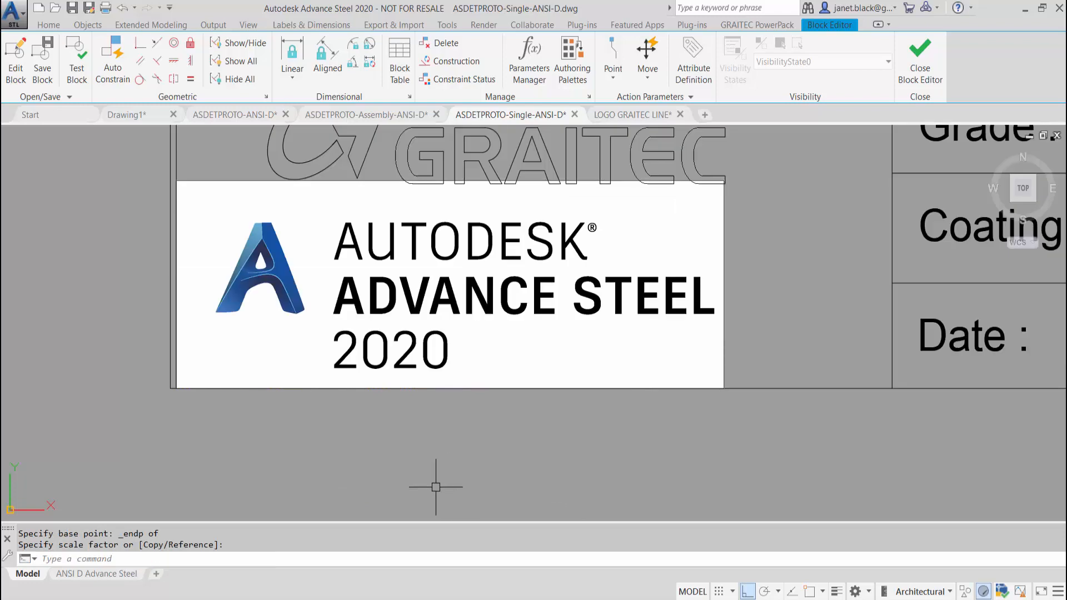
Step: Try to resize the Advance Steel picture by stretching its corner grips inward
{"action": "left_click", "coordinate": [739, 333]}
{"action": "left_click", "coordinate": [711, 325]}
{"action": "left_click", "coordinate": [724, 181]}
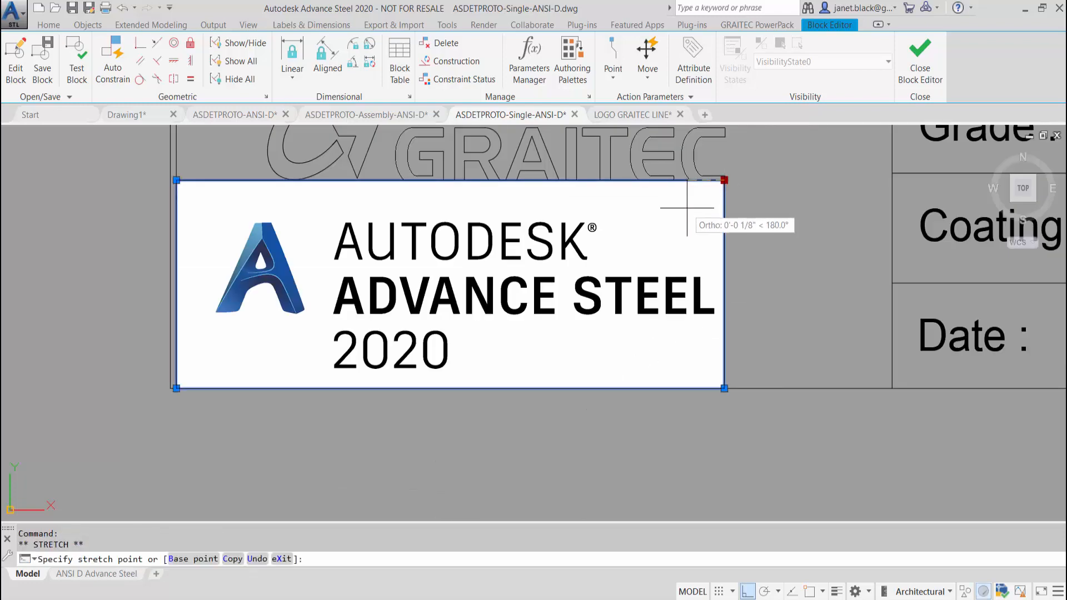
{"action": "left_click", "coordinate": [671, 217]}
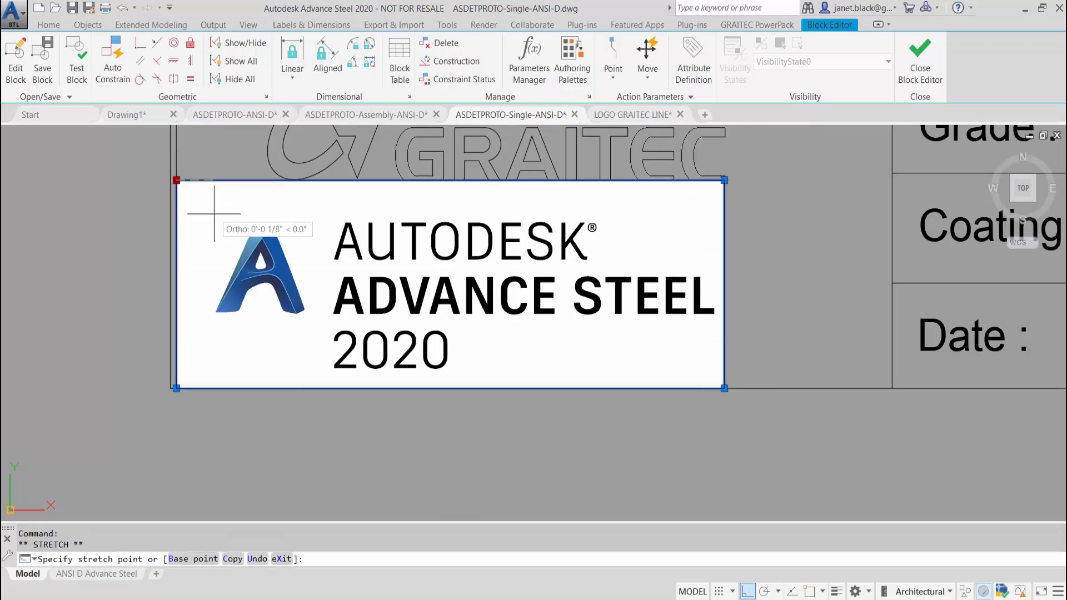
{"action": "key", "text": "Escape"}
{"action": "key", "text": "Escape"}
{"action": "left_click", "coordinate": [707, 361]}
{"action": "left_click", "coordinate": [745, 367]}
{"action": "left_click", "coordinate": [725, 388]}
{"action": "left_click", "coordinate": [687, 358]}
{"action": "key", "text": "Escape"}
{"action": "key", "text": "Escape"}
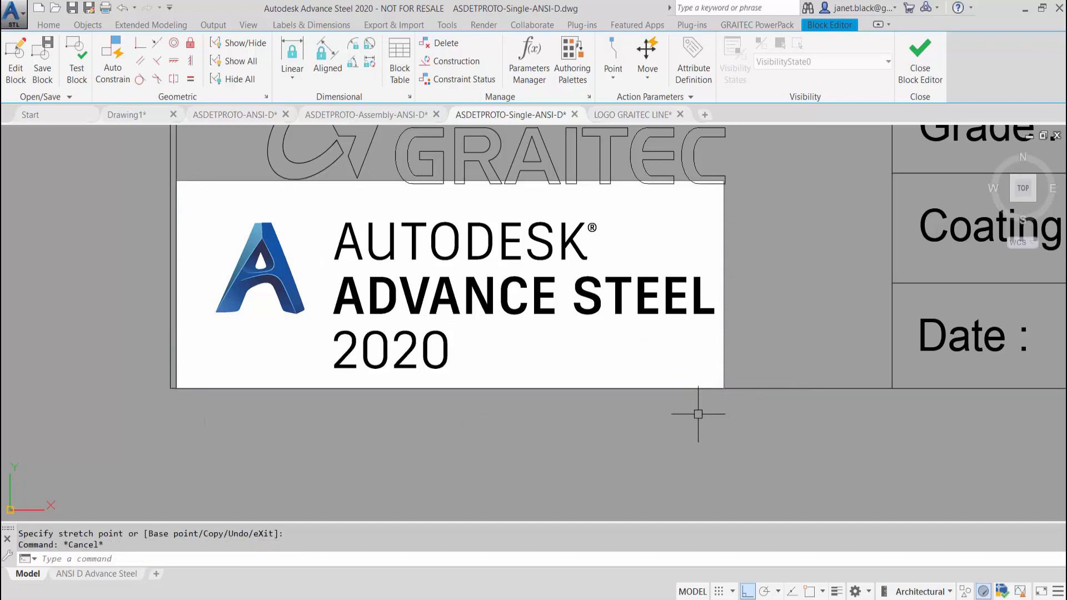
Step: Move the Advance Steel picture horizontally to the right so its left edge lines up with the GRAITEC logo
{"action": "middle_click_drag", "start_coordinate": [690, 389], "coordinate": [676, 452]}
{"action": "type", "text": "m"}
{"action": "key", "text": "Return"}
{"action": "left_click", "coordinate": [709, 398]}
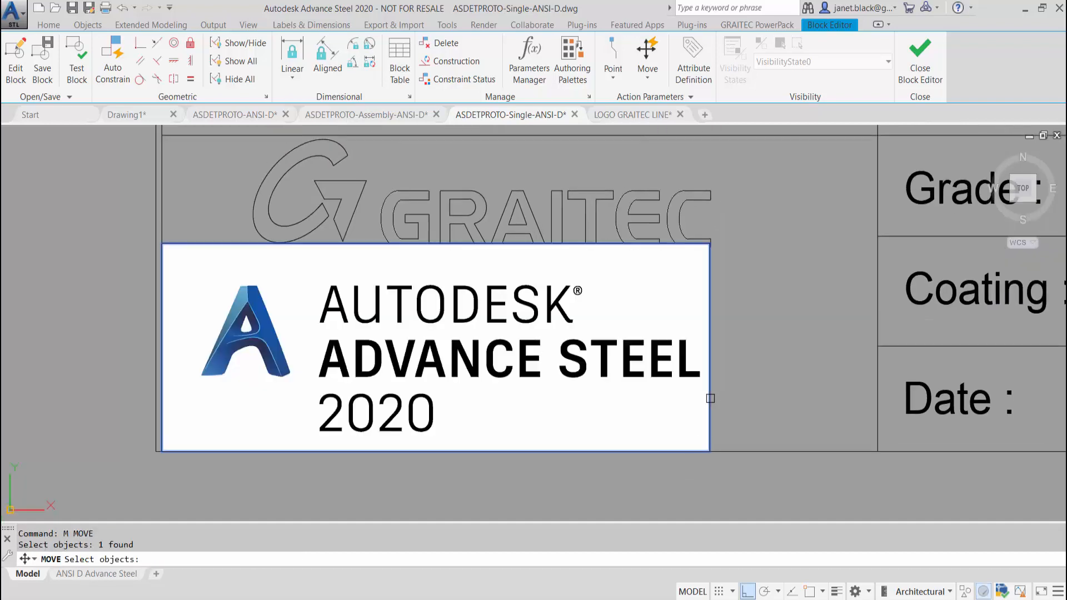
{"action": "key", "text": "Return"}
{"action": "left_click", "coordinate": [714, 398]}
{"action": "left_click", "coordinate": [806, 354]}
Step: Scale the GRAITEC logo outline down freehand about a base point near its centre
{"action": "middle_click_drag", "start_coordinate": [579, 319], "coordinate": [572, 362]}
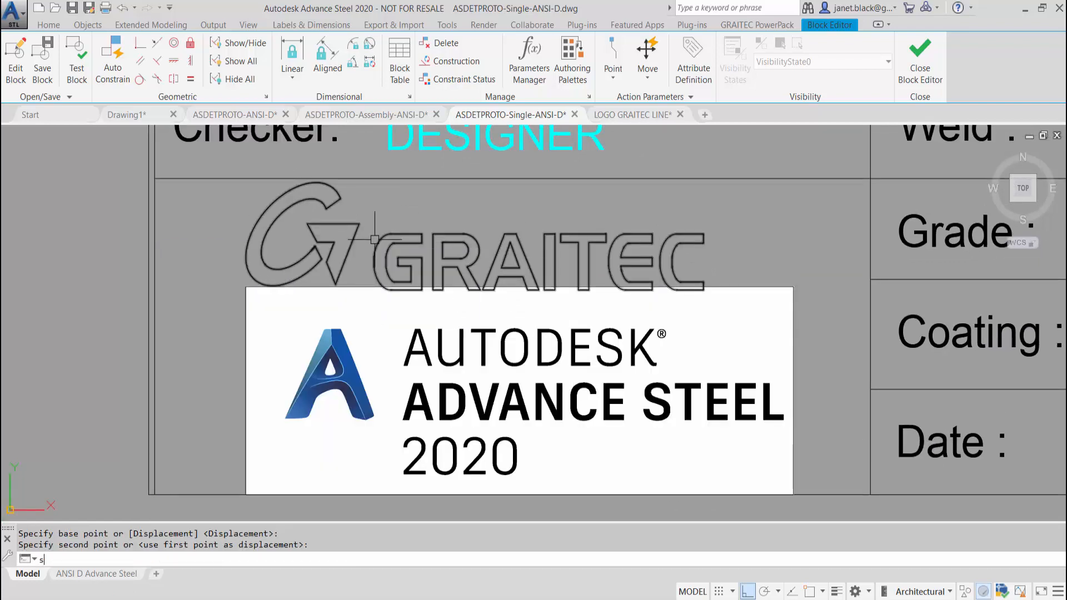
{"action": "type", "text": "sc"}
{"action": "key", "text": "Return"}
{"action": "left_click", "coordinate": [241, 163]}
{"action": "left_click", "coordinate": [767, 329]}
{"action": "key", "text": "Return"}
{"action": "left_click", "coordinate": [520, 257]}
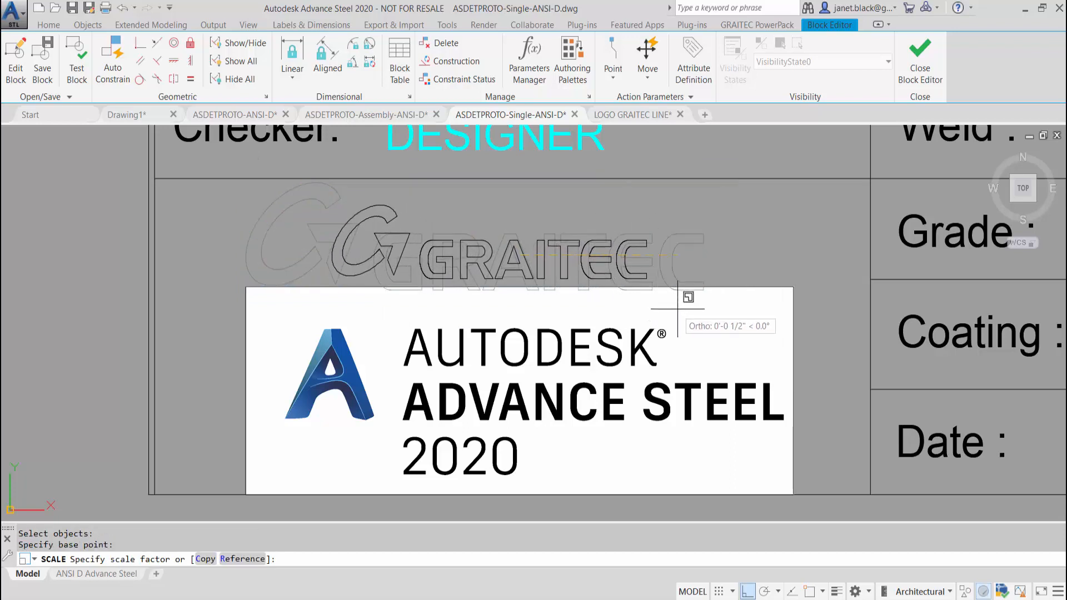
{"action": "left_click", "coordinate": [673, 256]}
Step: Move the GRAITEC logo outline slightly upward, clear of the Advance Steel picture
{"action": "type", "text": "m"}
{"action": "key", "text": "Return"}
{"action": "left_click", "coordinate": [315, 190]}
{"action": "left_click", "coordinate": [692, 307]}
{"action": "key", "text": "Return"}
{"action": "left_click", "coordinate": [769, 252]}
{"action": "left_click", "coordinate": [769, 233]}
Step: Move the GRAITEC logo outline slightly to the right to centre it above the Advance Steel picture
{"action": "key", "text": "Return"}
{"action": "left_click", "coordinate": [330, 196]}
{"action": "left_click", "coordinate": [730, 225]}
{"action": "key", "text": "Return"}
{"action": "left_click", "coordinate": [743, 234]}
{"action": "left_click", "coordinate": [764, 253]}
Step: Move the Advance Steel picture slightly upward, off the bottom border of the logo cell
{"action": "key", "text": "Return"}
{"action": "left_click", "coordinate": [767, 287]}
{"action": "key", "text": "Return"}
{"action": "left_click", "coordinate": [809, 246]}
{"action": "left_click", "coordinate": [809, 233]}
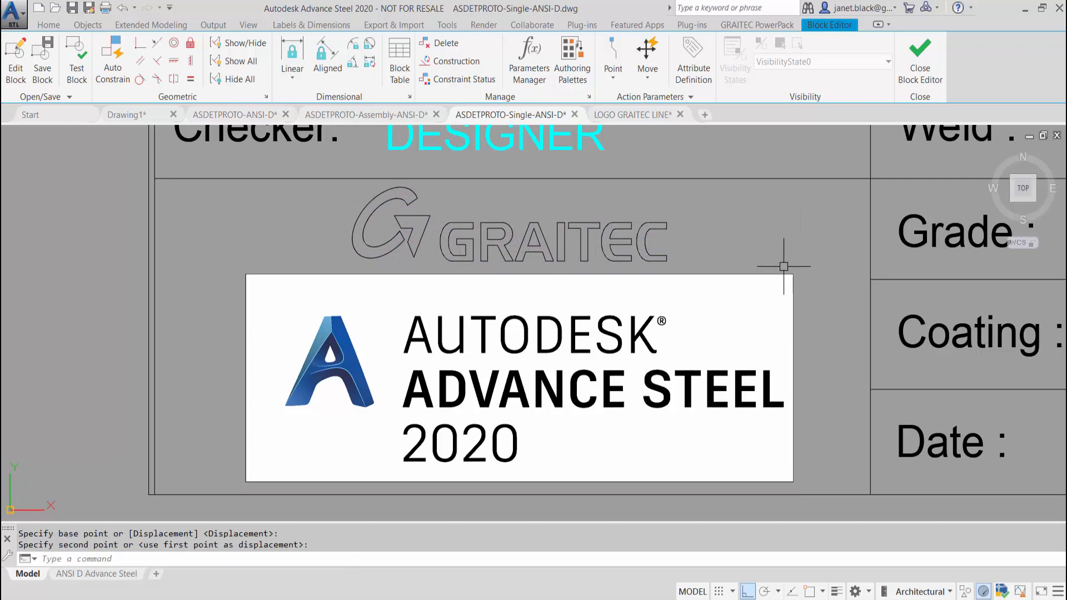
Step: Close the Block Editor saving the changes to HYPERSTEELPAGEHEADER, and synchronize that title block's attributes with ATTSYNC
{"action": "left_click", "coordinate": [921, 56]}
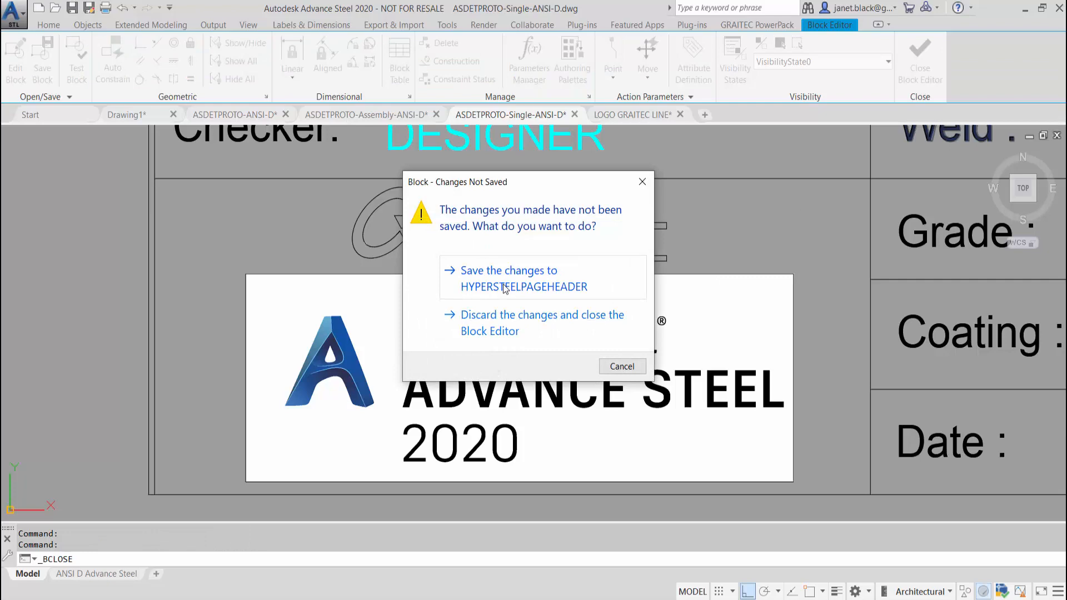
{"action": "left_click", "coordinate": [505, 288]}
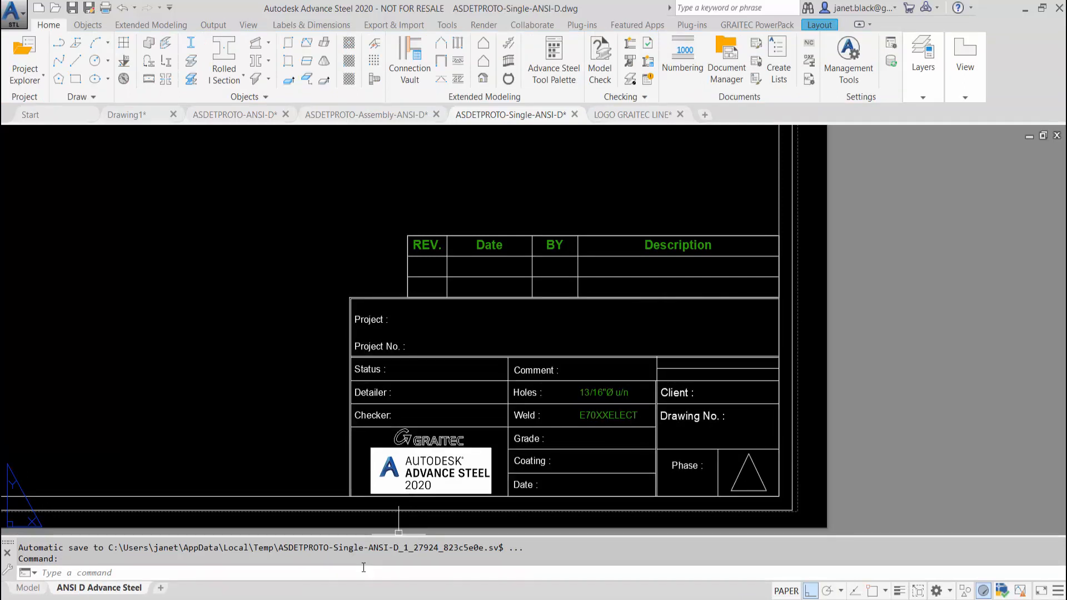
{"action": "type", "text": "ATTSYNC"}
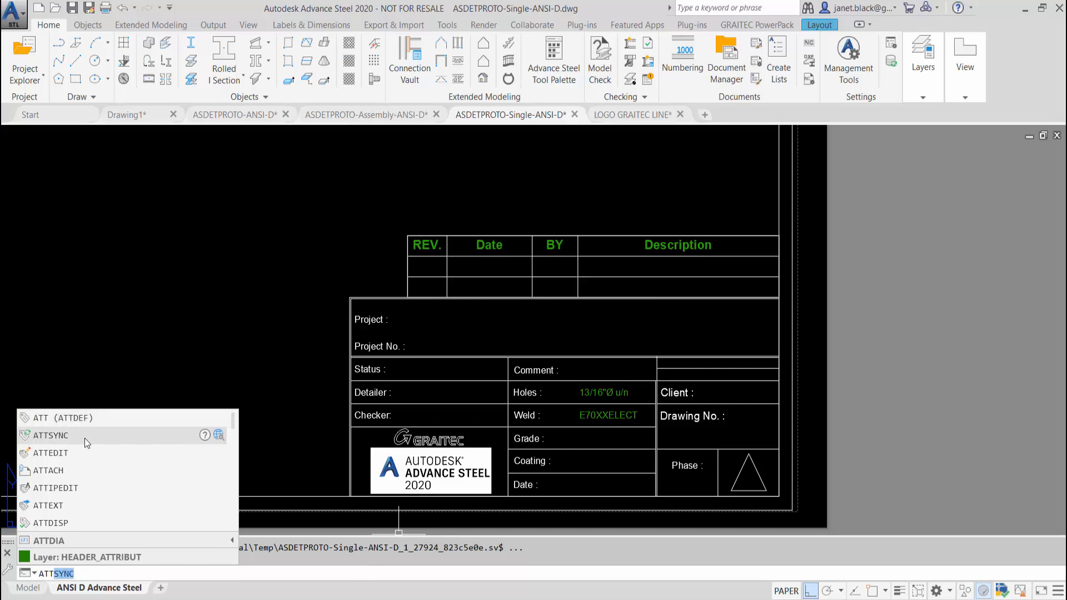
{"action": "left_click", "coordinate": [85, 442]}
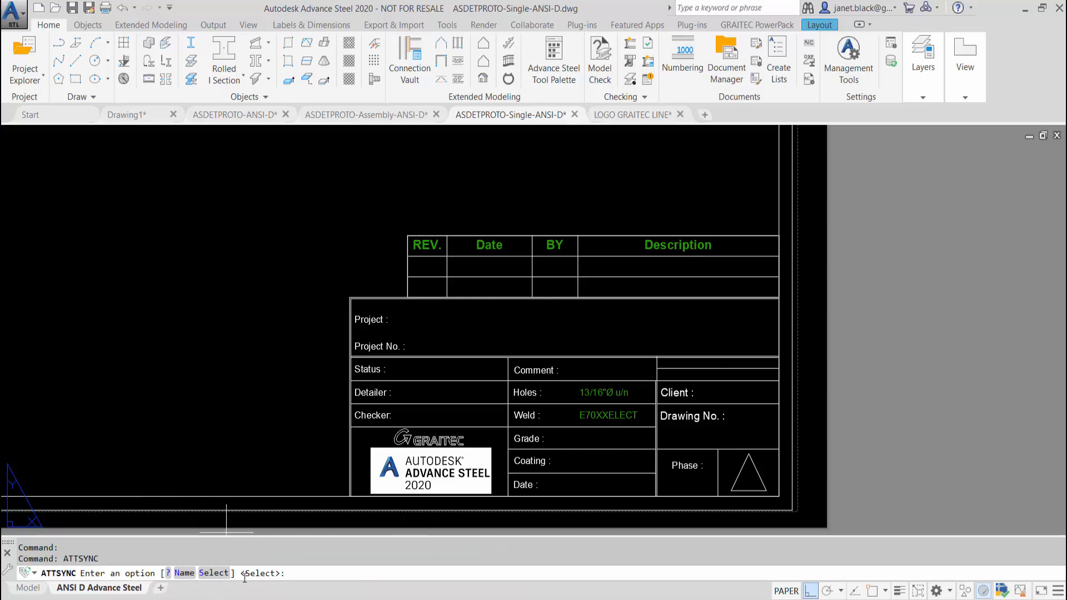
{"action": "left_click", "coordinate": [213, 573]}
{"action": "left_click", "coordinate": [695, 402]}
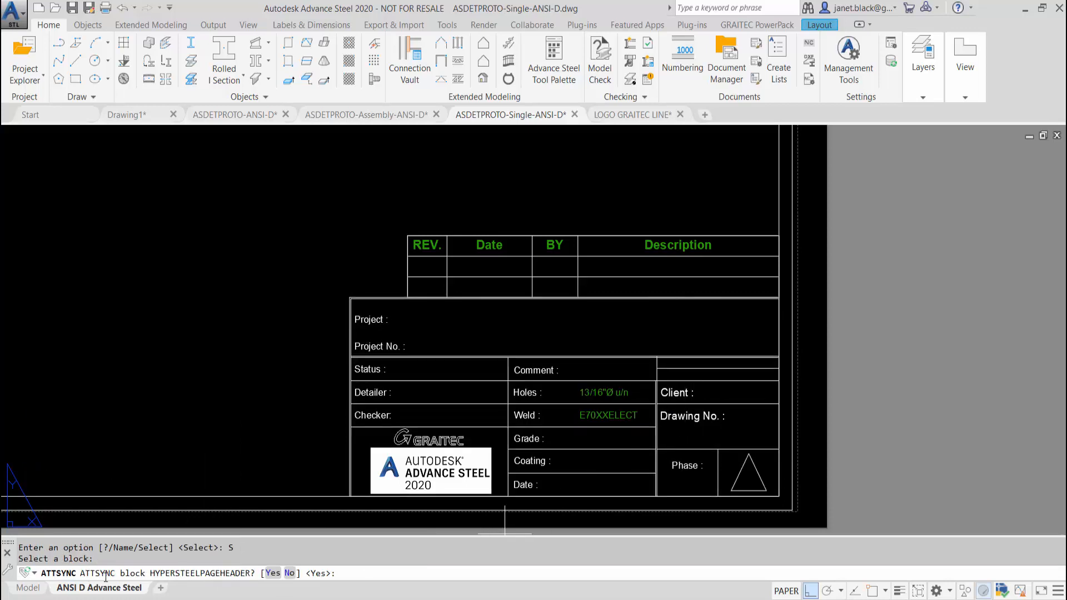
{"action": "left_click", "coordinate": [272, 573]}
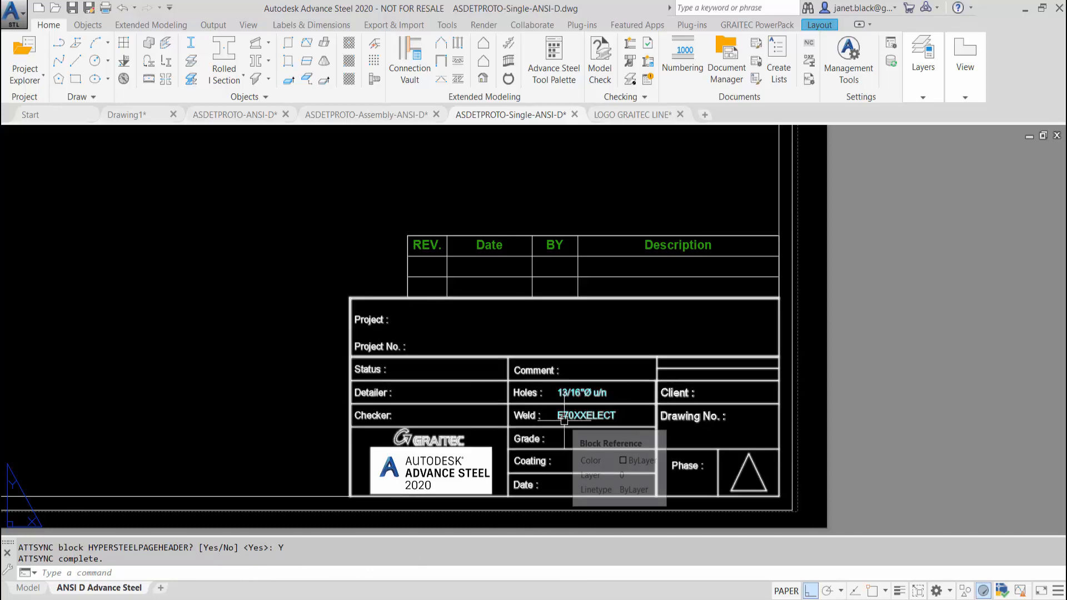
Step: Stretch the revision table's lower-left corner outward to align its left edge with the title block's outer left border
{"action": "left_click", "coordinate": [407, 243]}
{"action": "key", "text": "Escape"}
{"action": "key", "text": "Escape"}
{"action": "left_click", "coordinate": [468, 274]}
{"action": "left_click", "coordinate": [408, 297]}
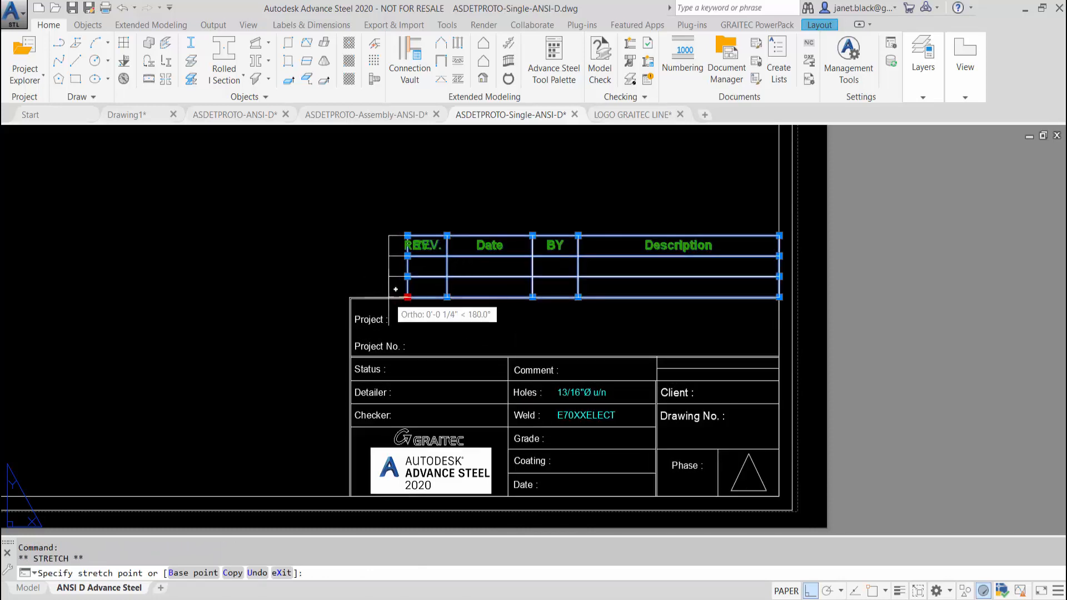
{"action": "scroll", "coordinate": [353, 288], "scroll_direction": "up", "scroll_amount": 5}
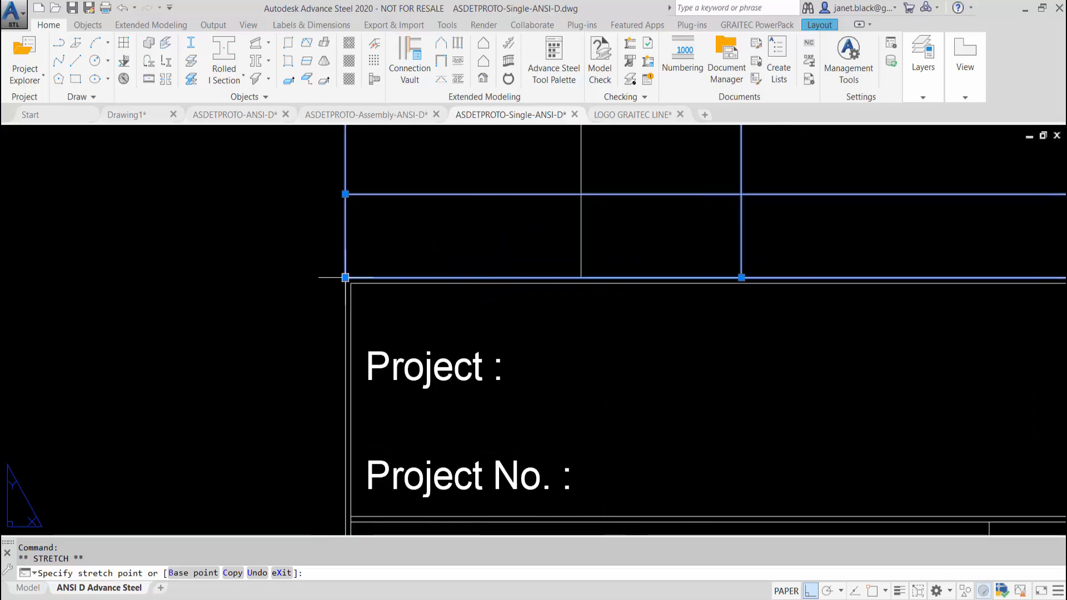
{"action": "scroll", "coordinate": [503, 356], "scroll_direction": "down", "scroll_amount": 10}
{"action": "key", "text": "Escape"}
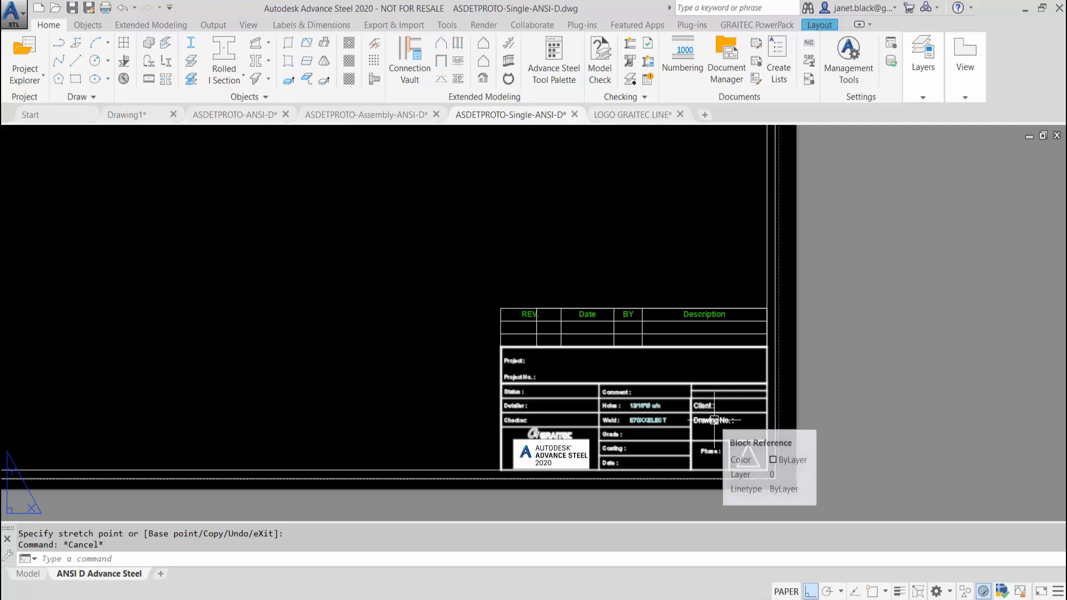
Step: Open the page frame block around the ANSI D sheet in the Block Editor
{"action": "left_click", "coordinate": [766, 278]}
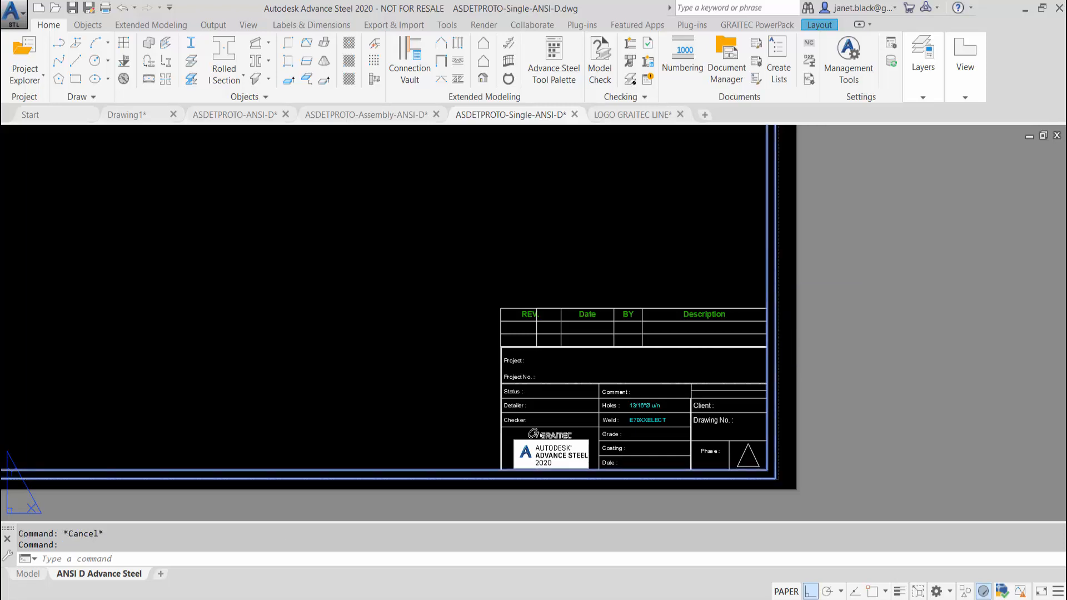
{"action": "right_click", "coordinate": [766, 277]}
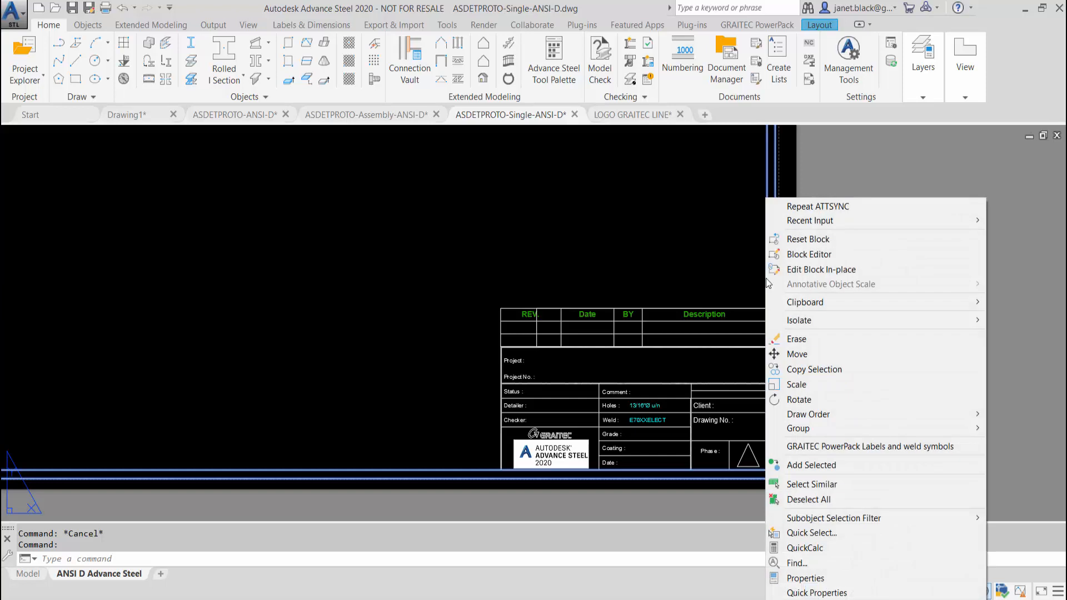
{"action": "left_click", "coordinate": [807, 254]}
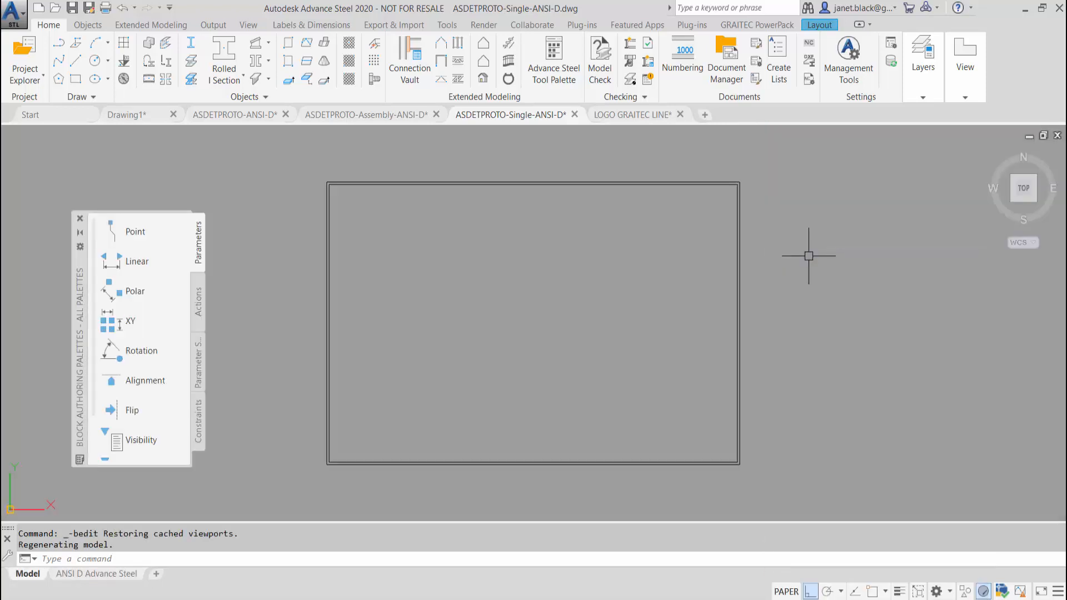
Step: Set the color of all the frame's border lines to Blue
{"action": "left_click", "coordinate": [781, 488]}
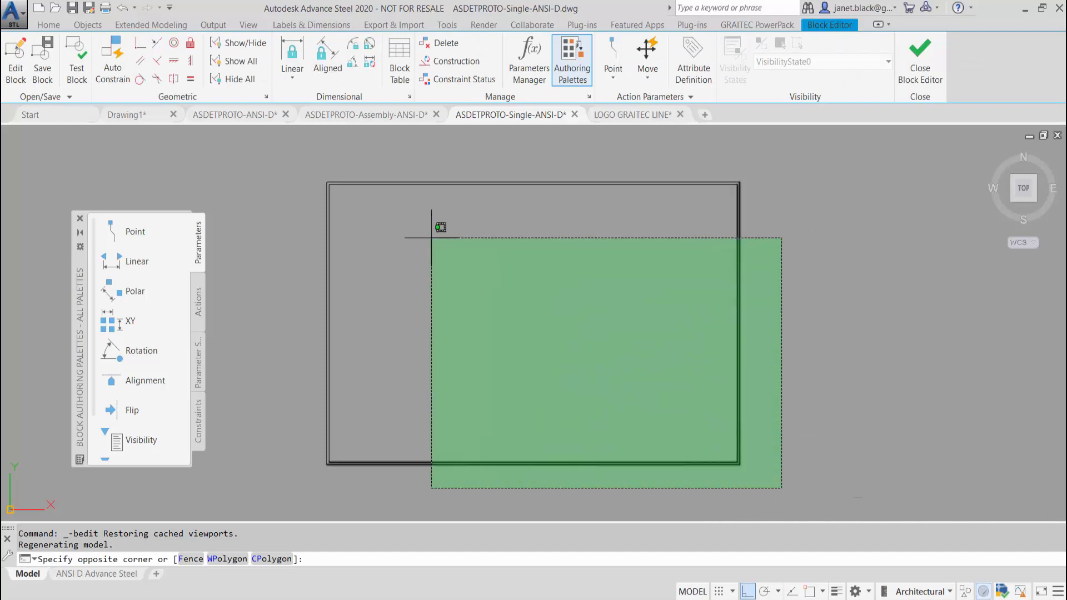
{"action": "left_click", "coordinate": [312, 164]}
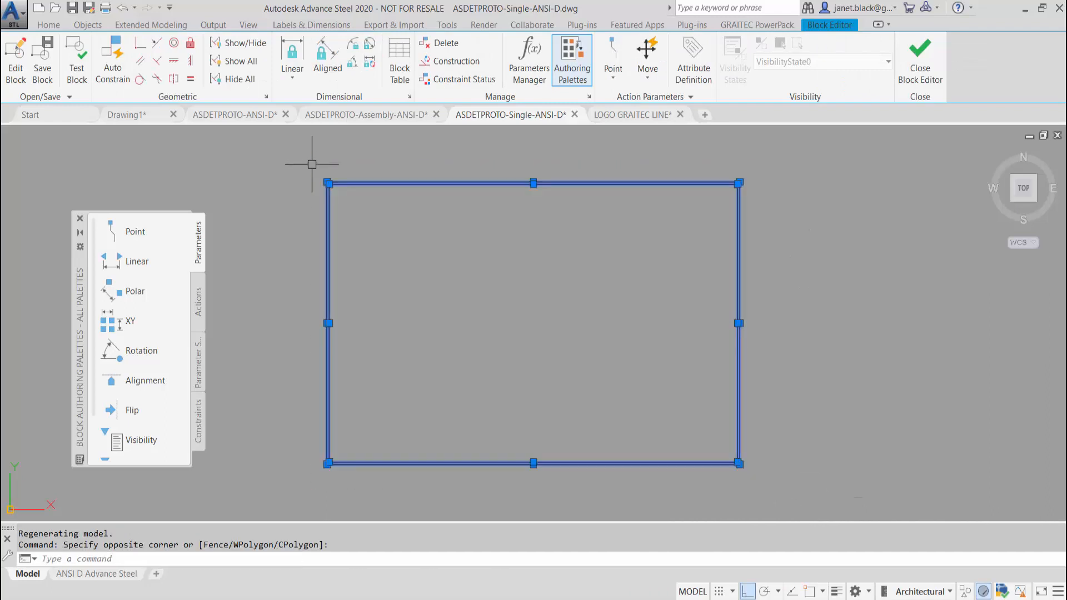
{"action": "right_click", "coordinate": [312, 164]}
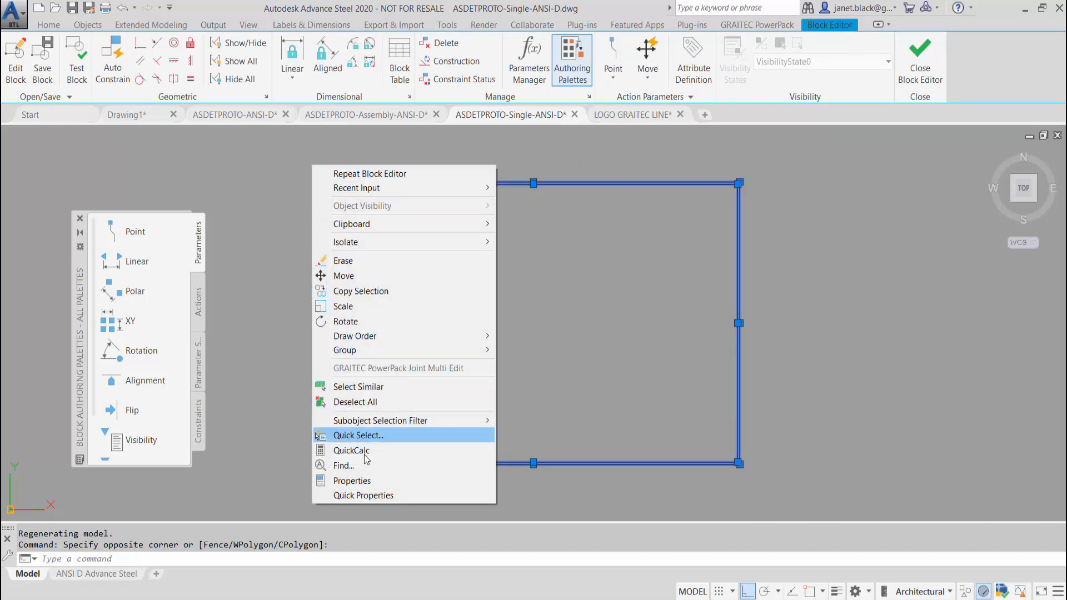
{"action": "left_click", "coordinate": [359, 482]}
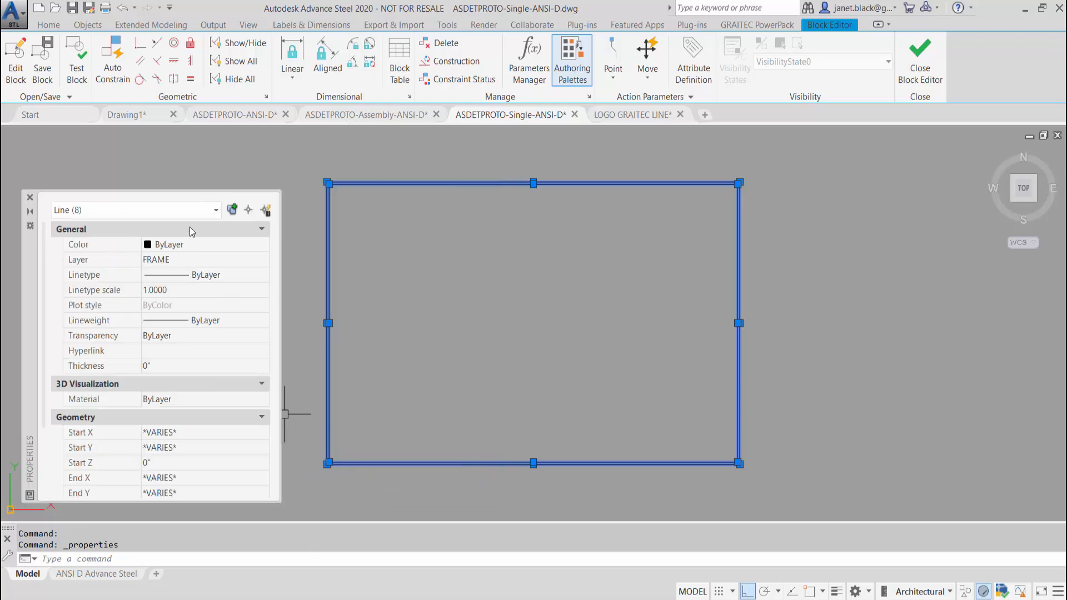
{"action": "left_click_drag", "start_coordinate": [31, 281], "coordinate": [31, 258]}
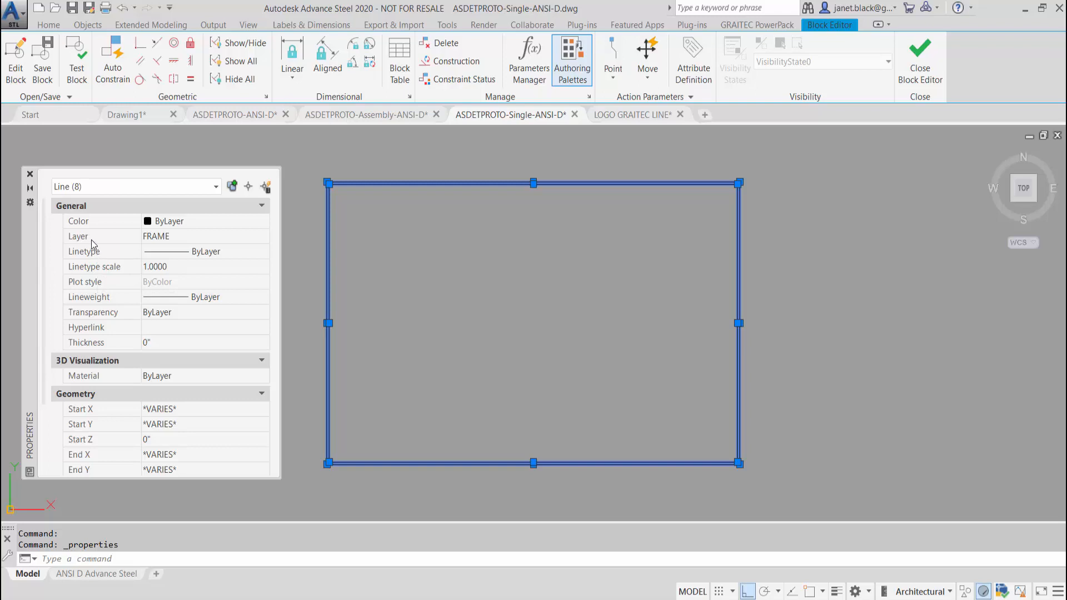
{"action": "left_click", "coordinate": [263, 221]}
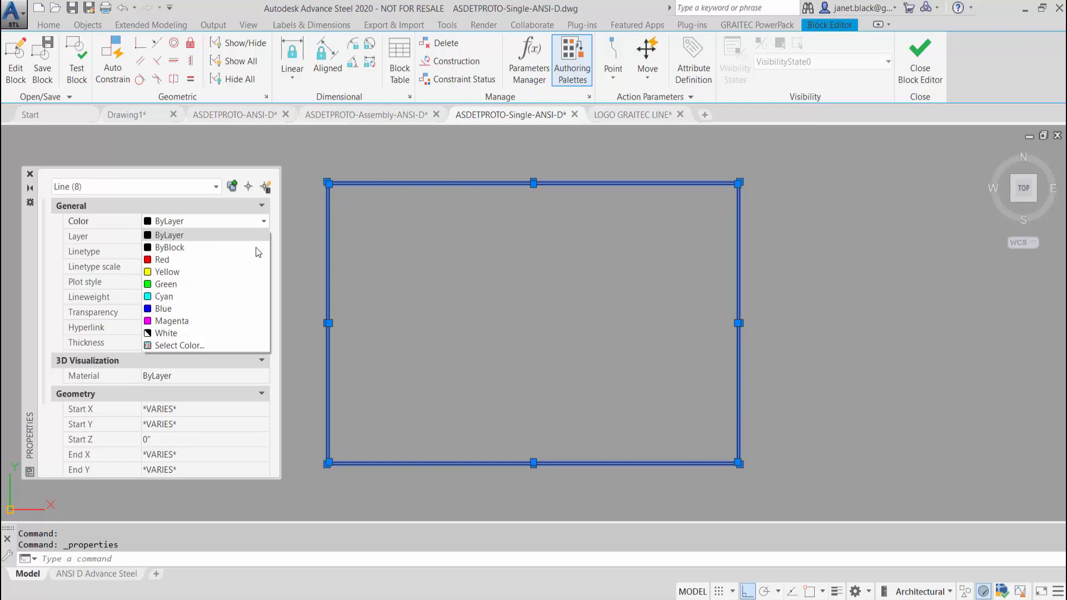
{"action": "left_click", "coordinate": [236, 308]}
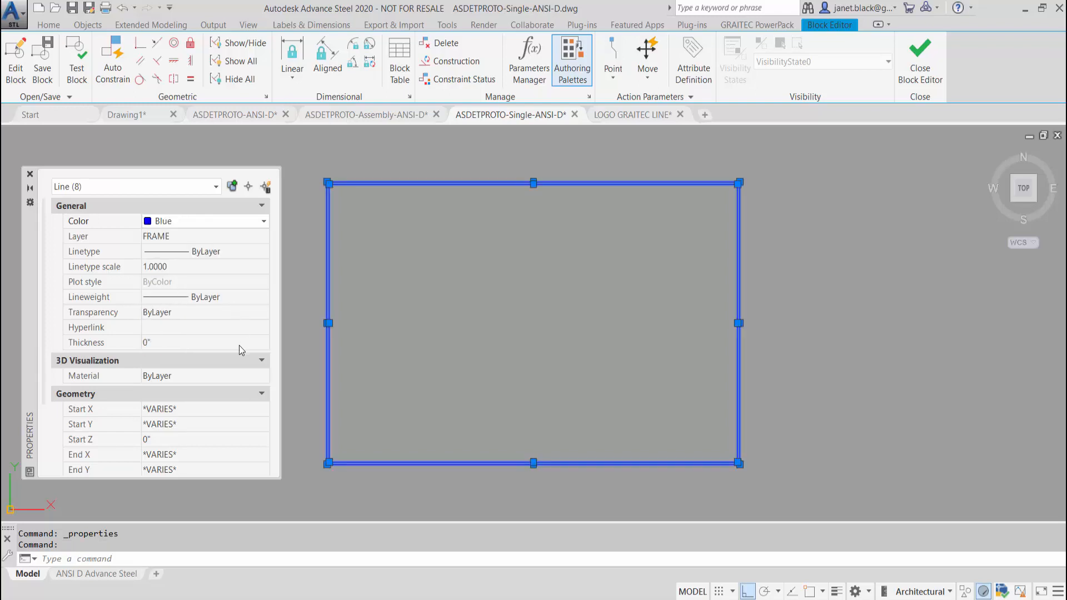
Step: Dismiss the object properties and close the Block Editor, saving the changes to HYPERSTEELPAGEFRAME
{"action": "left_click", "coordinate": [30, 176]}
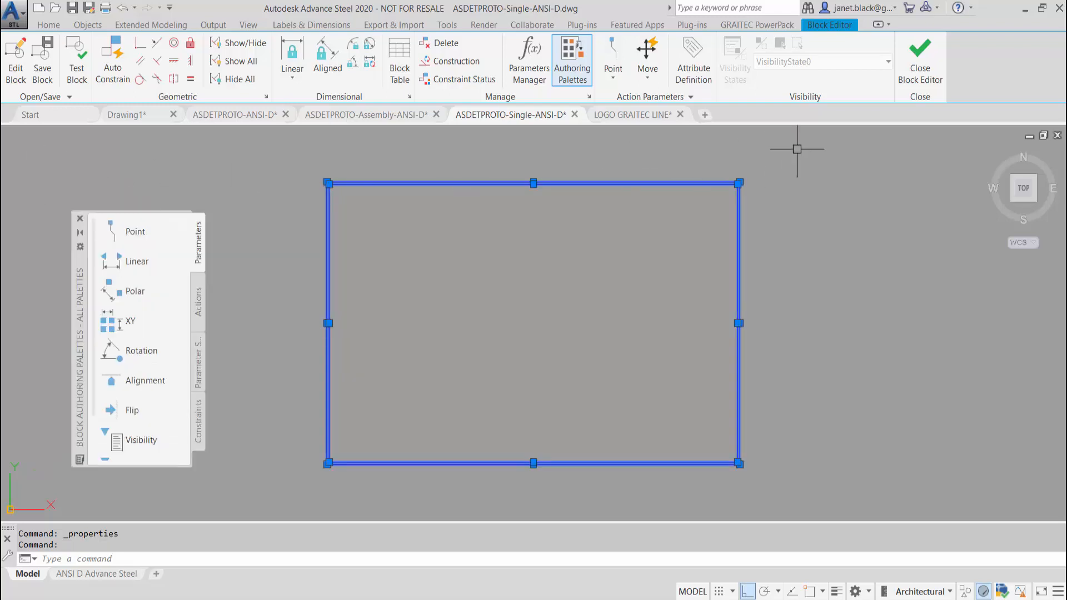
{"action": "left_click", "coordinate": [921, 53]}
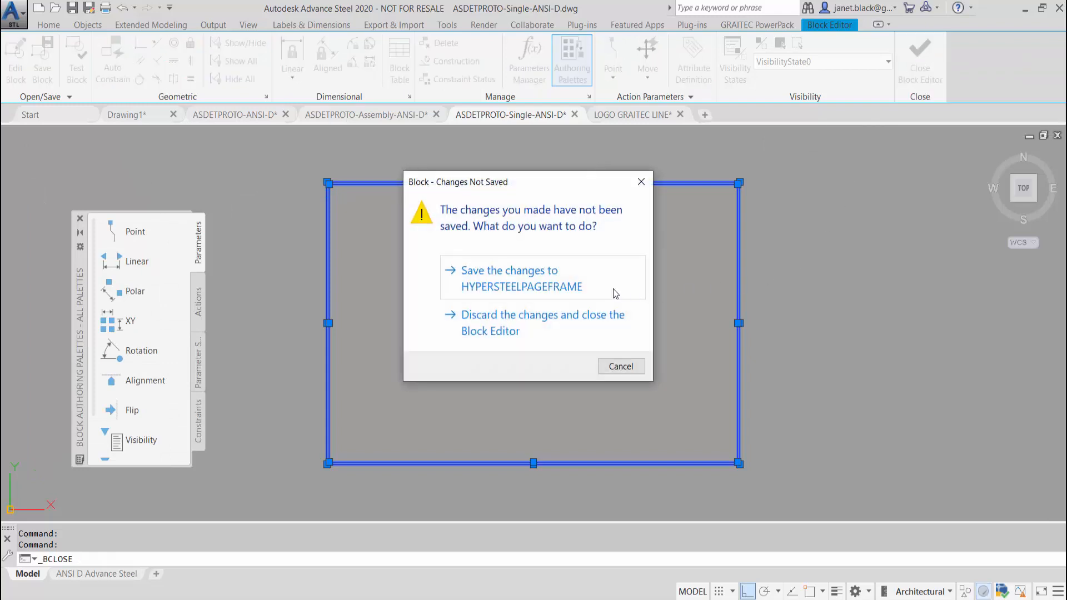
{"action": "left_click", "coordinate": [569, 285]}
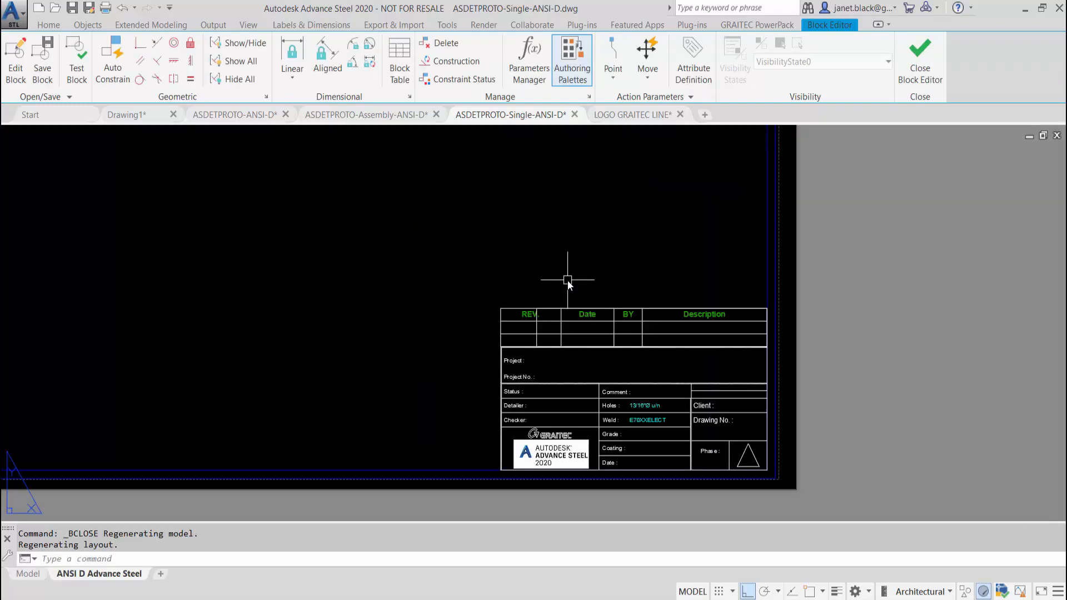